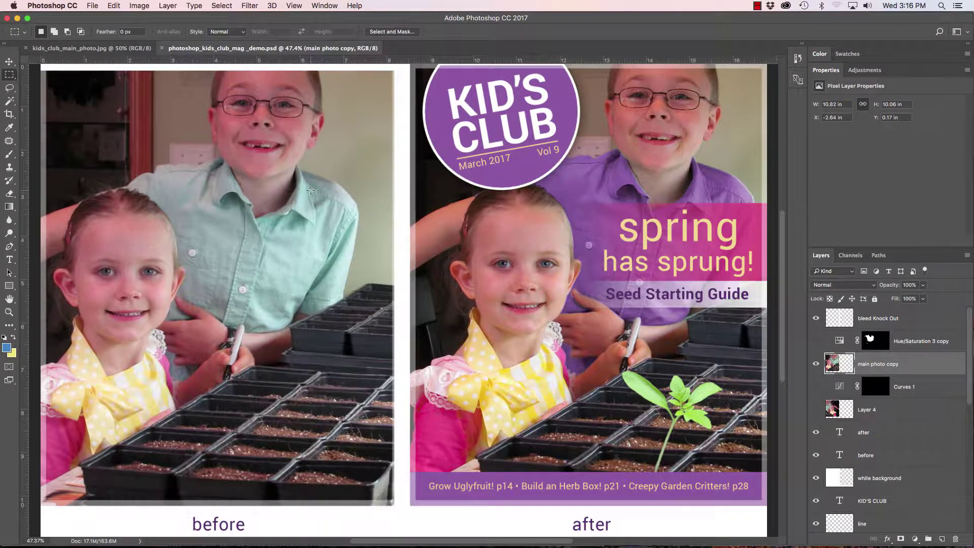
Zoom in on the collar and place Pen anchors from the collar along the shoulder top.
left_click_drag(304, 177, 350, 215)
left_click_drag(305, 161, 343, 203)
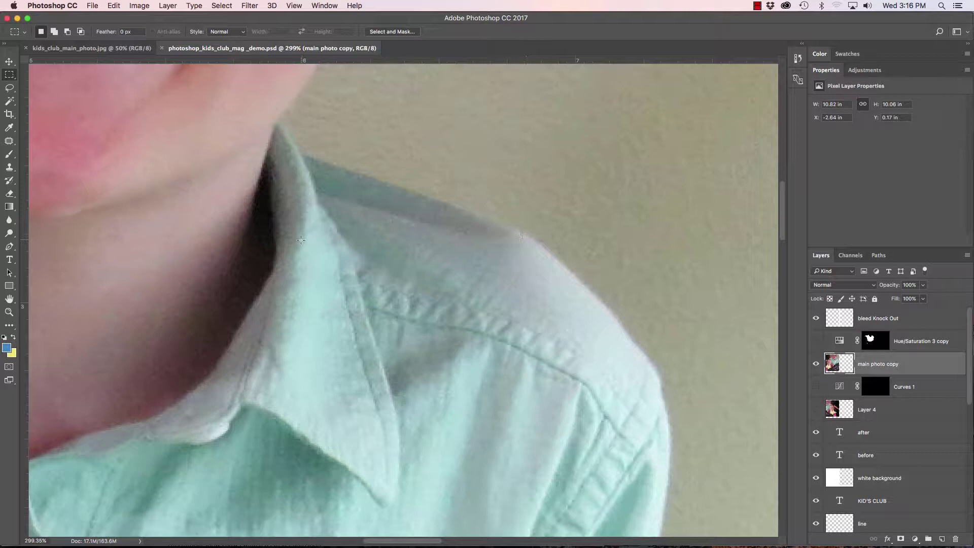
key("p")
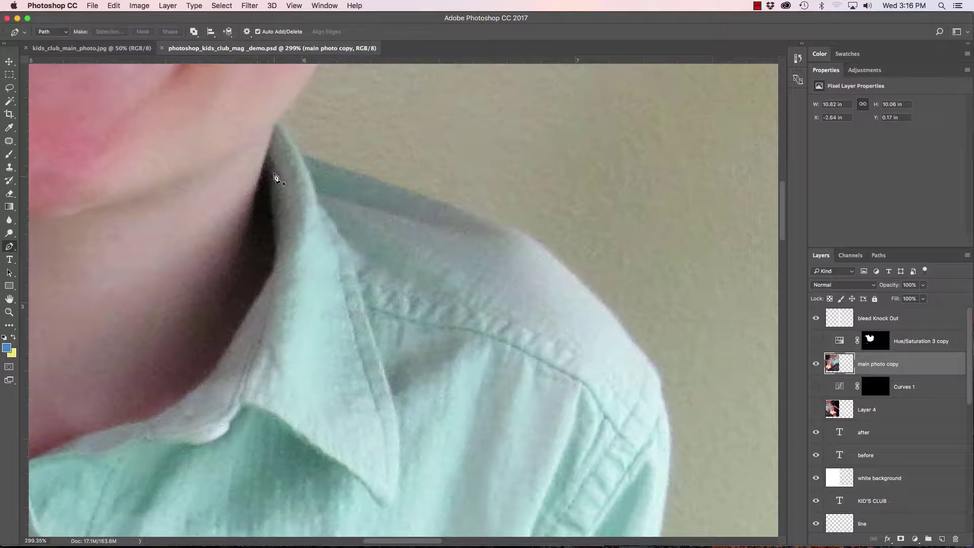
left_click(302, 154)
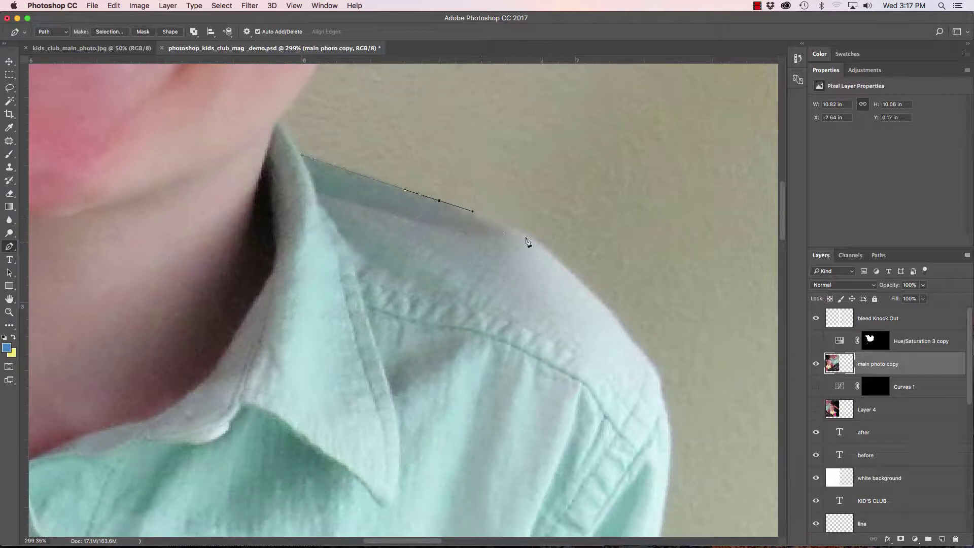
left_click_drag(524, 234, 547, 247)
left_click_drag(614, 315, 625, 329)
left_click(651, 361)
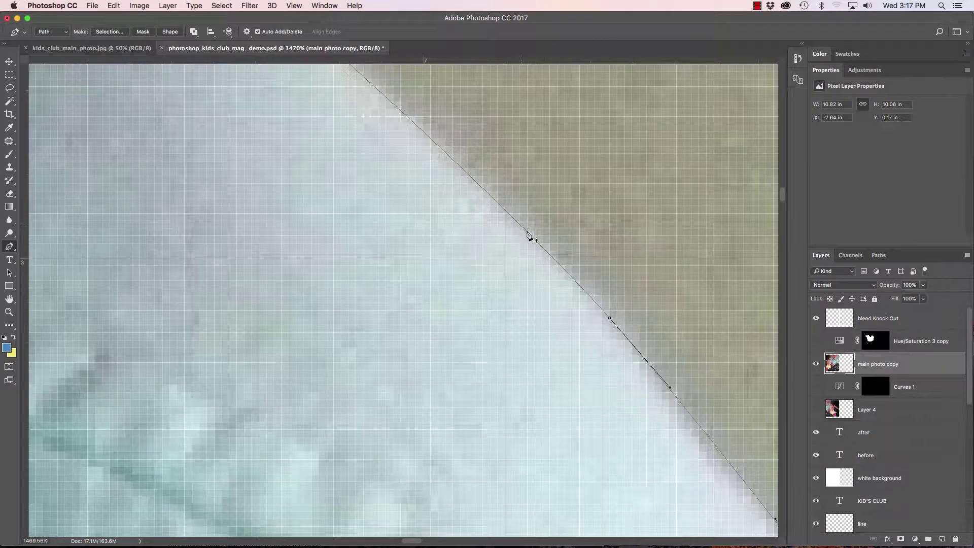
Pan around the shirt outline, past the seed trays, the girl's hand and her hairline.
left_click_drag(613, 344, 543, 308)
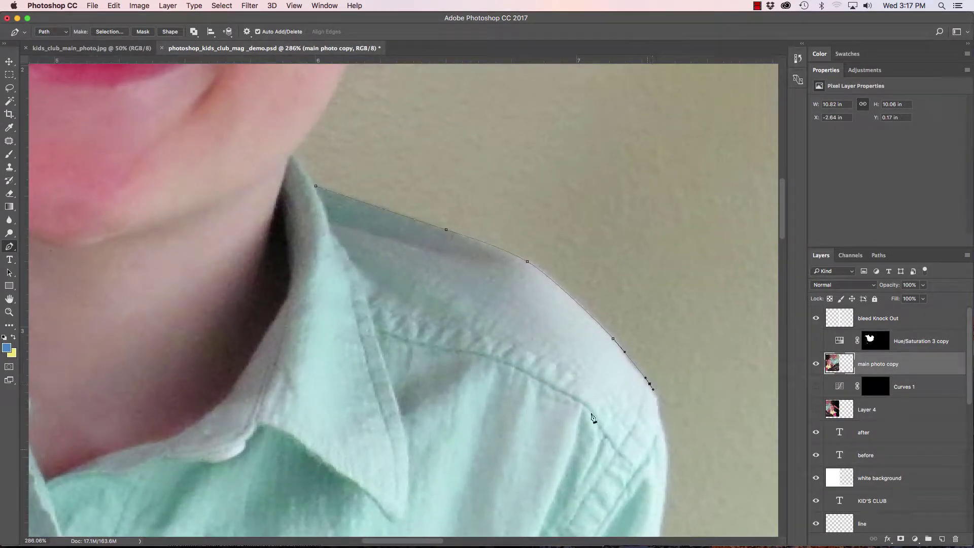
left_click_drag(598, 414, 484, 267)
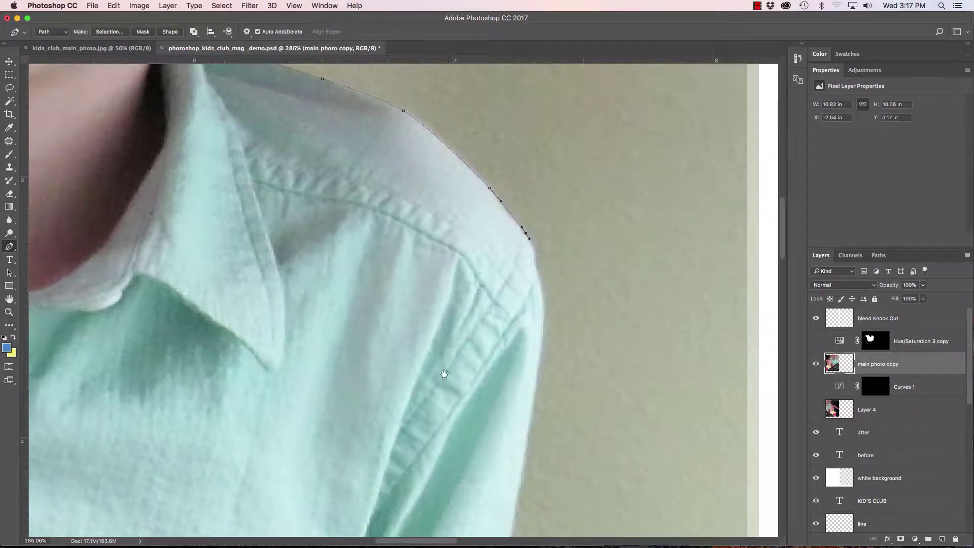
left_click_drag(444, 374, 505, 189)
scroll(516, 274, "down", 5)
left_click_drag(467, 335, 513, 244)
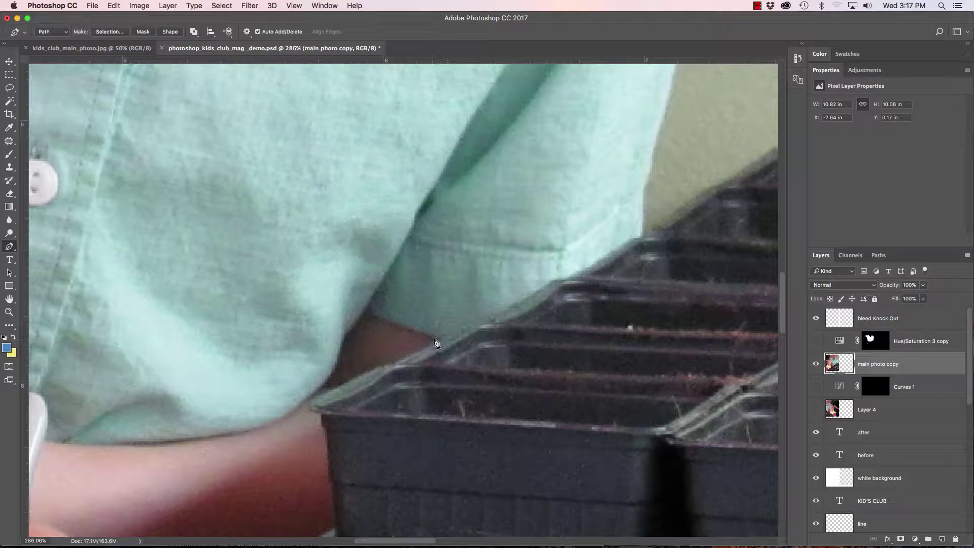
mouse_move(349, 350)
left_mouse_down()
mouse_move(488, 238)
mouse_move(539, 219)
left_mouse_up()
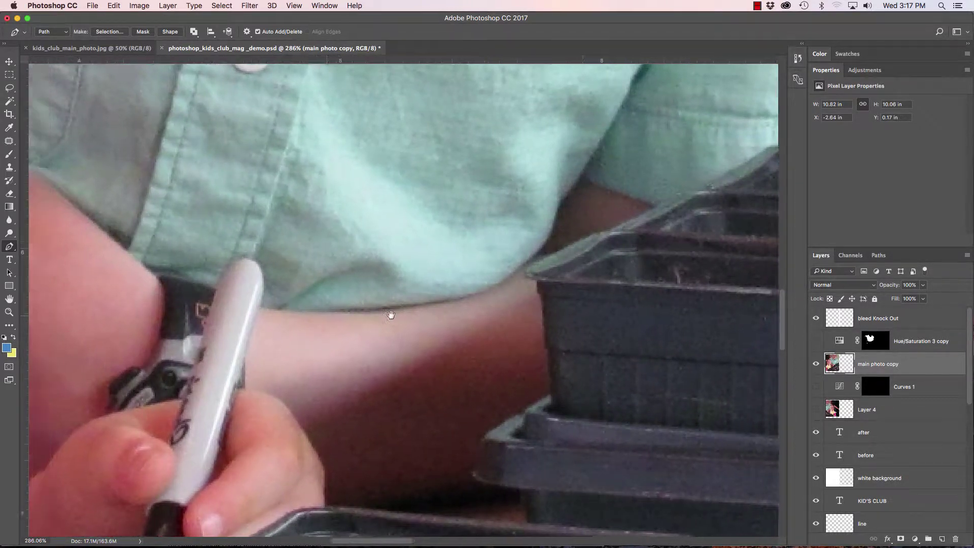
left_click_drag(390, 315, 616, 261)
left_click_drag(355, 265, 393, 139)
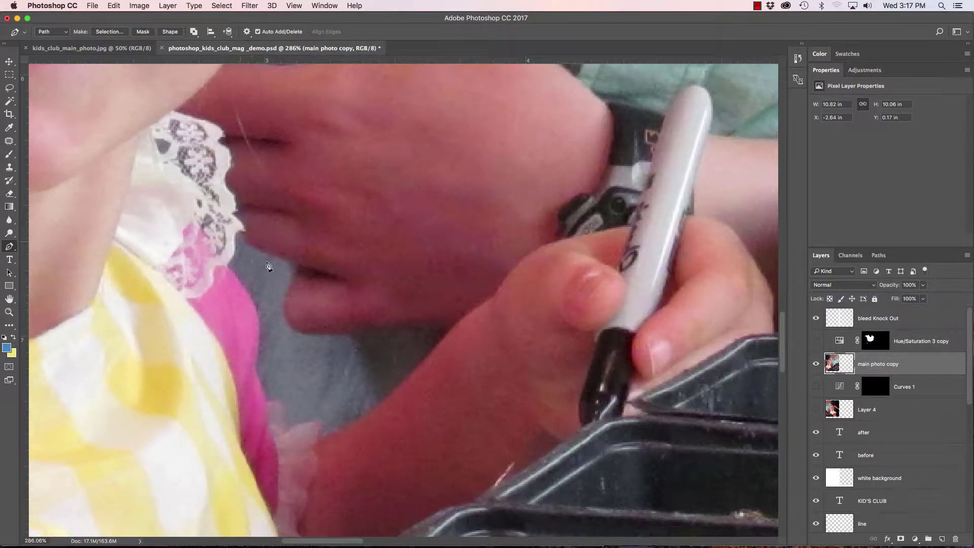
left_click_drag(365, 215, 407, 474)
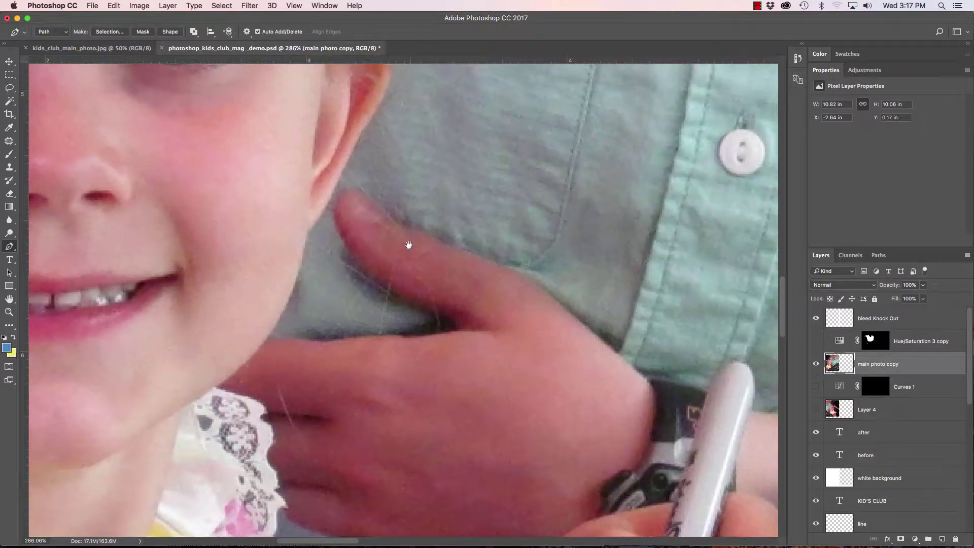
left_click_drag(409, 244, 411, 350)
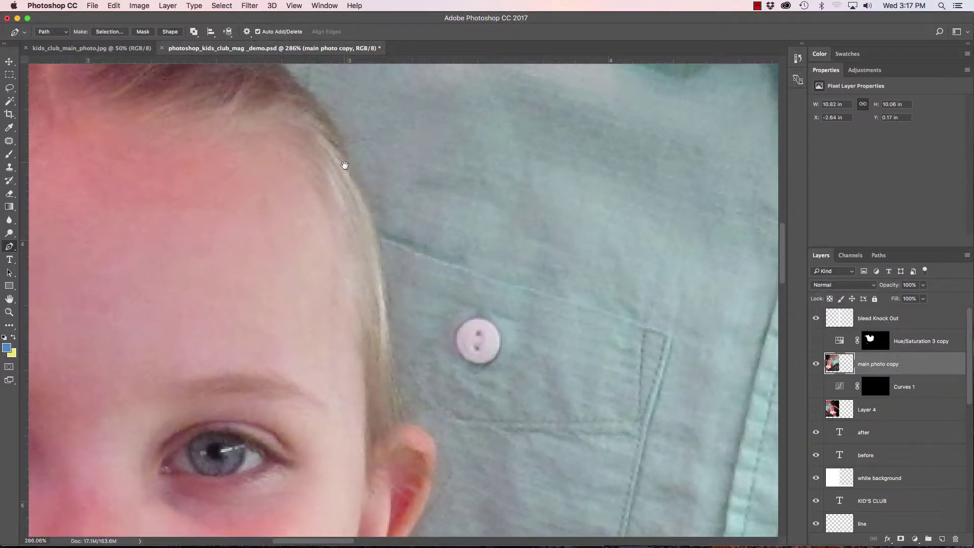
left_click_drag(344, 163, 403, 309)
left_click_drag(242, 133, 448, 220)
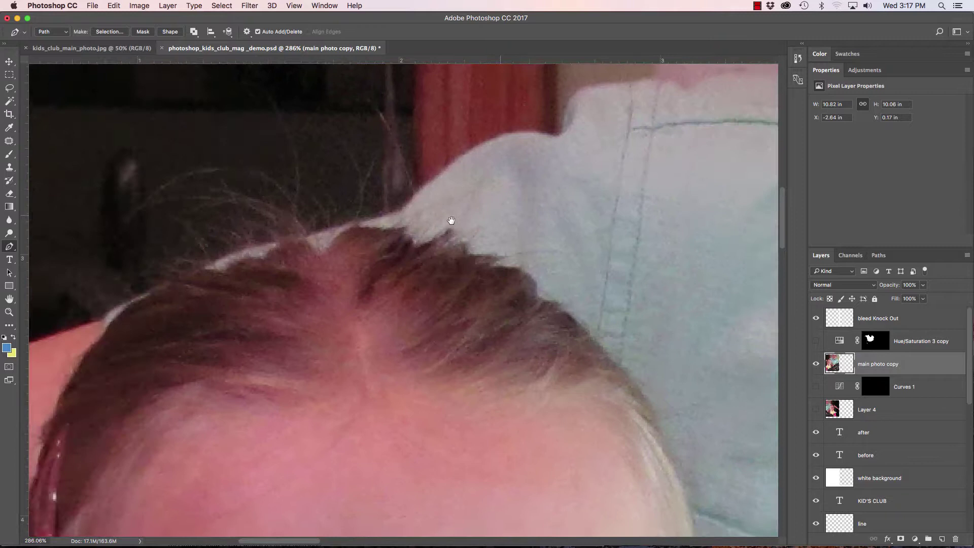
left_click_drag(239, 272, 248, 290)
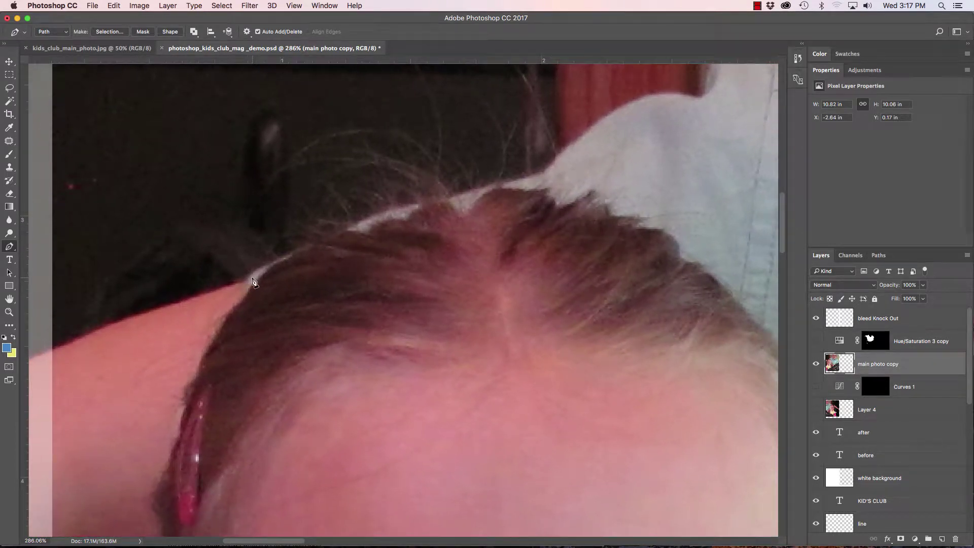
left_click_drag(569, 200, 333, 331)
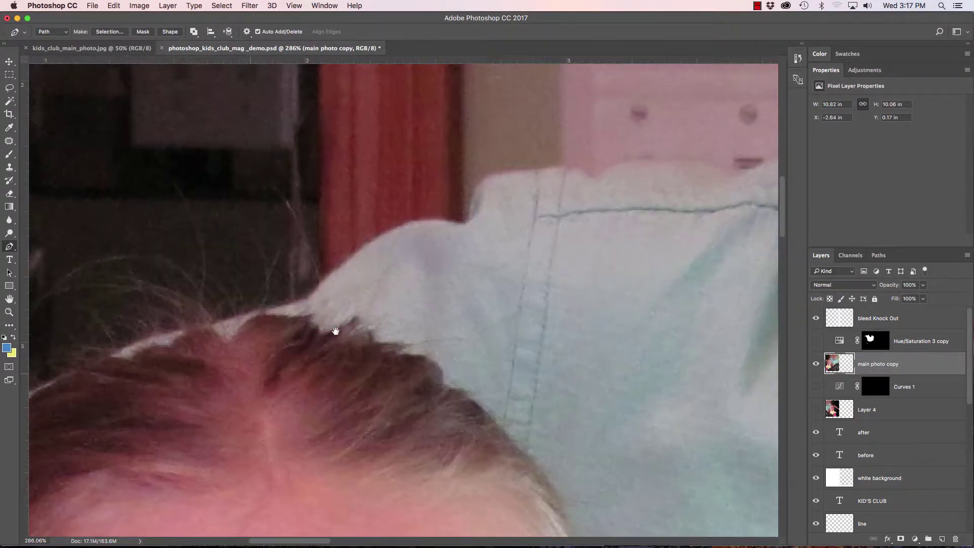
Return to the shoulder path and add anchors down the outer sleeve edge.
left_click_drag(529, 254, 245, 224)
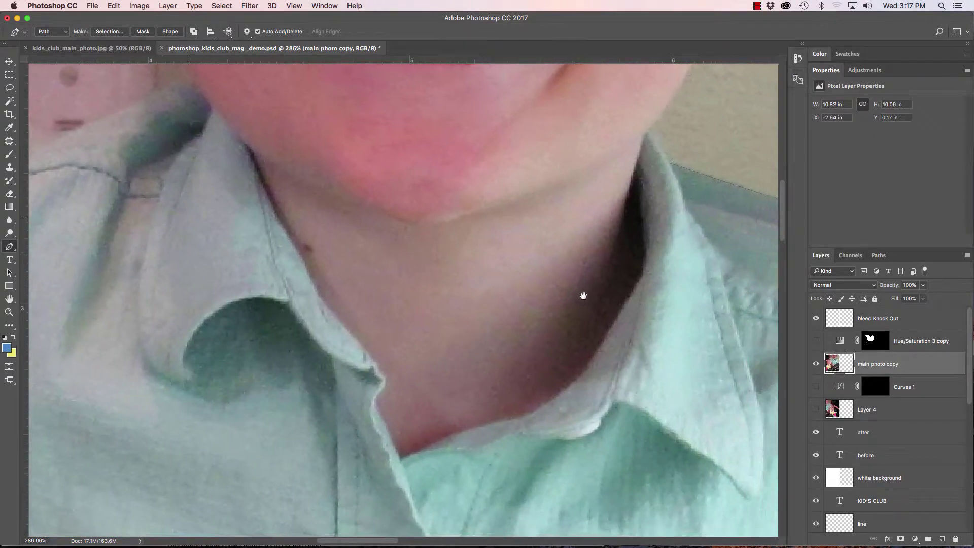
left_click_drag(583, 296, 389, 282)
scroll(389, 281, "right", 7)
scroll(389, 282, "down", 4)
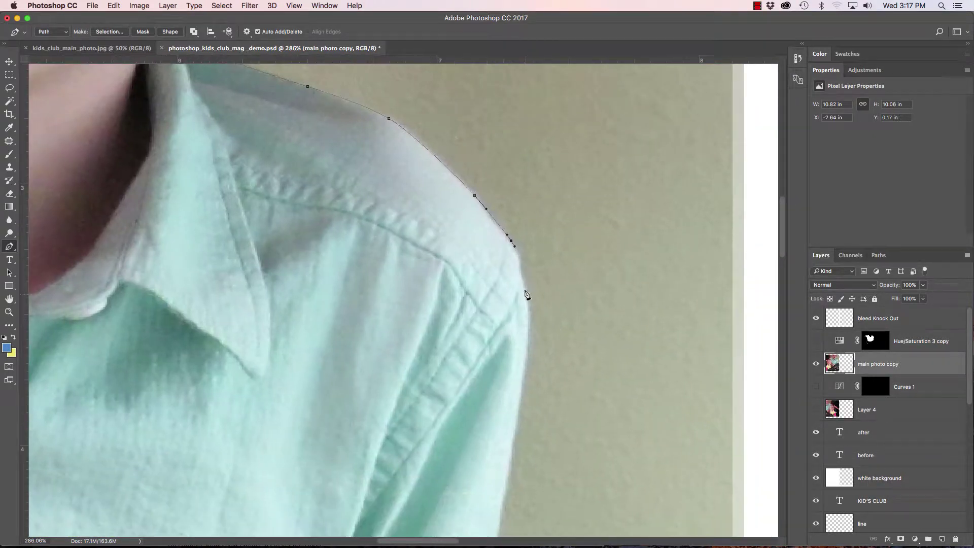
left_click(519, 258)
left_click_drag(524, 370, 515, 438)
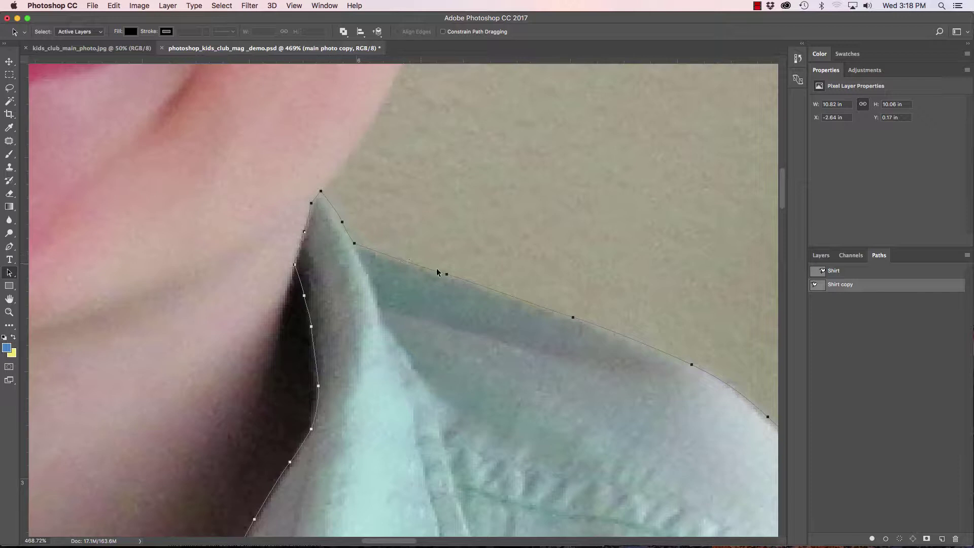
Follow the path from the collar down the sleeve and along the hem to the fingers.
left_click_drag(596, 327, 374, 183)
mouse_move(576, 341)
left_mouse_down()
mouse_move(516, 283)
mouse_move(531, 111)
left_mouse_up()
left_click_drag(504, 359, 535, 174)
left_click_drag(516, 300, 522, 266)
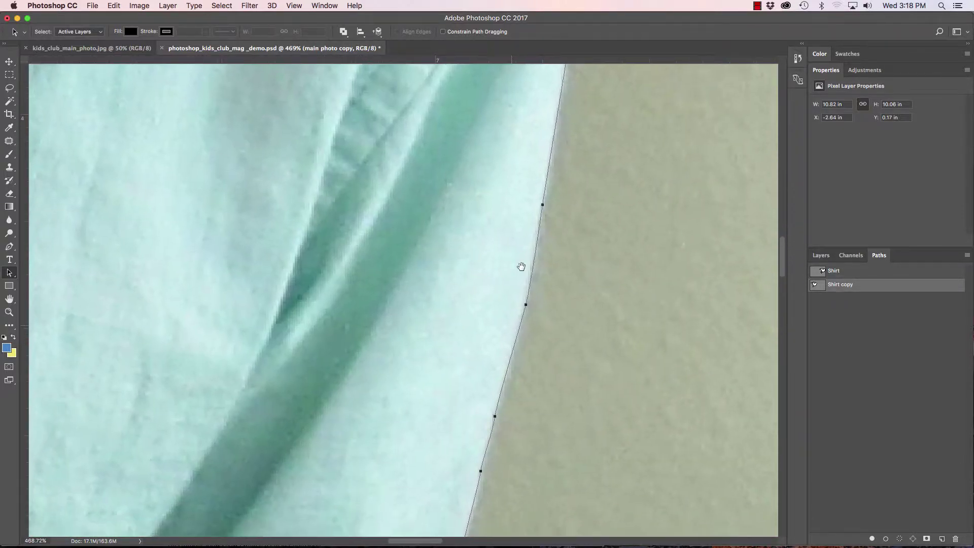
mouse_move(495, 447)
left_mouse_down()
mouse_move(478, 363)
mouse_move(508, 207)
left_mouse_up()
left_click_drag(366, 348, 523, 278)
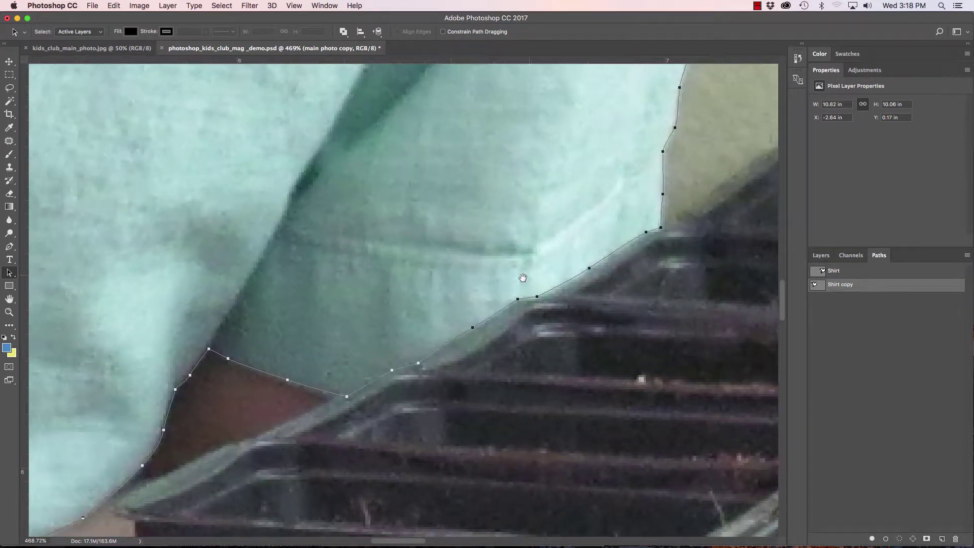
left_click_drag(368, 321, 500, 286)
mouse_move(321, 365)
left_mouse_down()
mouse_move(493, 254)
mouse_move(507, 216)
left_mouse_up()
left_click_drag(245, 319, 452, 254)
left_click_drag(337, 289, 429, 262)
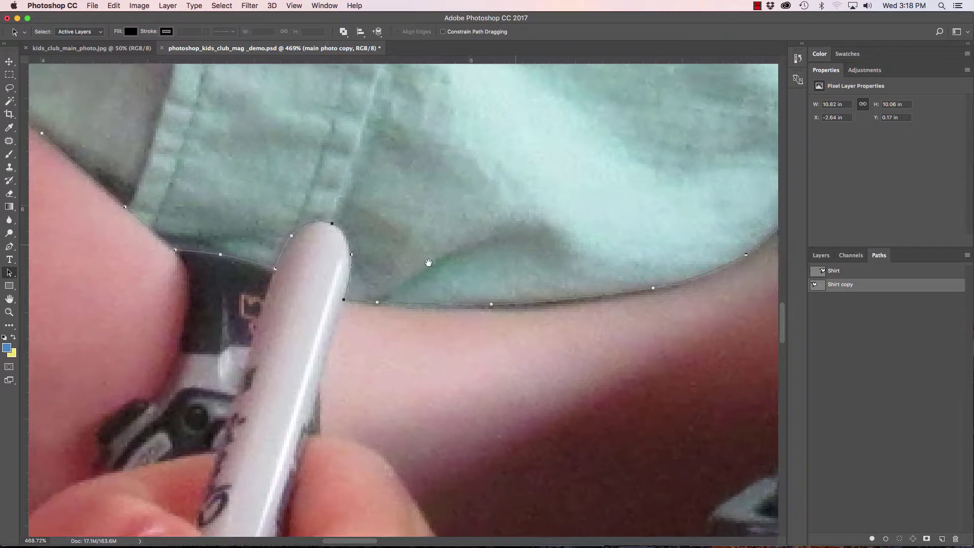
mouse_move(341, 379)
left_mouse_down()
mouse_move(461, 347)
mouse_move(347, 224)
mouse_move(496, 407)
left_mouse_up()
mouse_move(375, 284)
left_mouse_down()
mouse_move(461, 374)
mouse_move(508, 401)
left_mouse_up()
left_click_drag(117, 239, 433, 327)
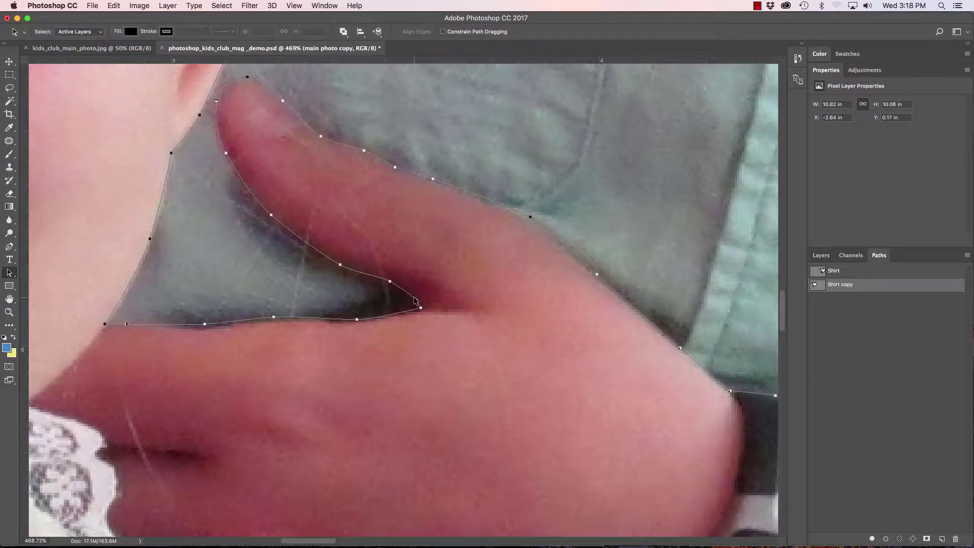
scroll(415, 300, "up", 1)
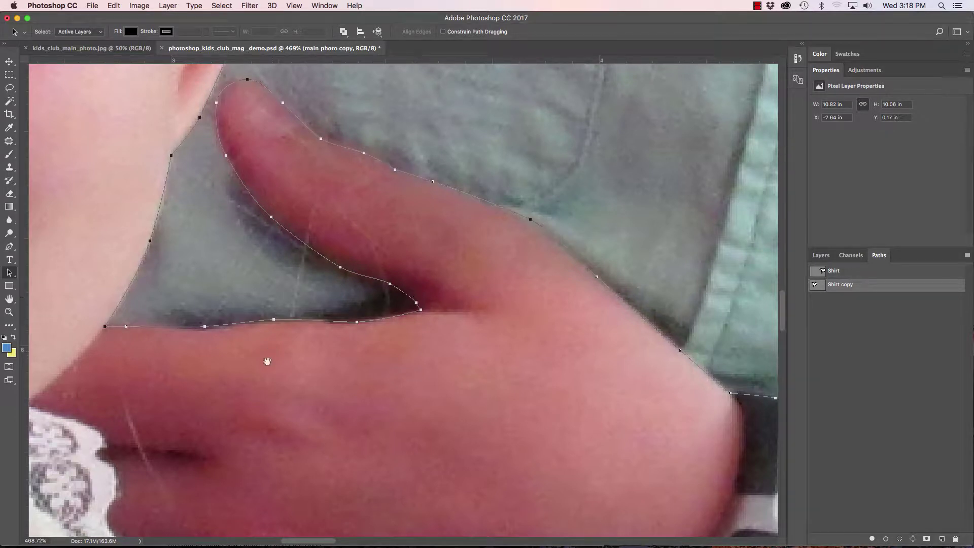
Check the path edge below the girl's chin, around the boy's hand and along her hairline.
left_click_drag(267, 361, 343, 211)
left_click_drag(335, 436, 359, 224)
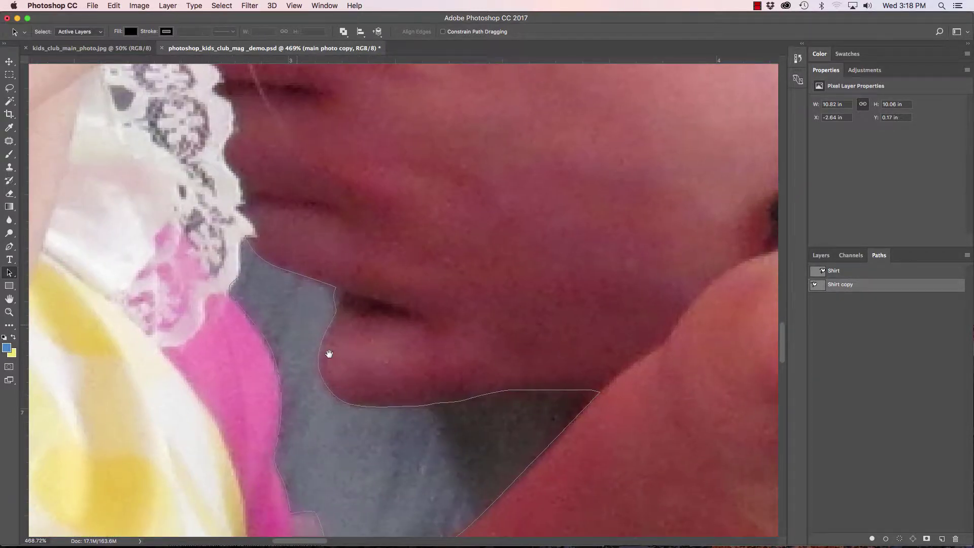
left_click_drag(329, 353, 339, 278)
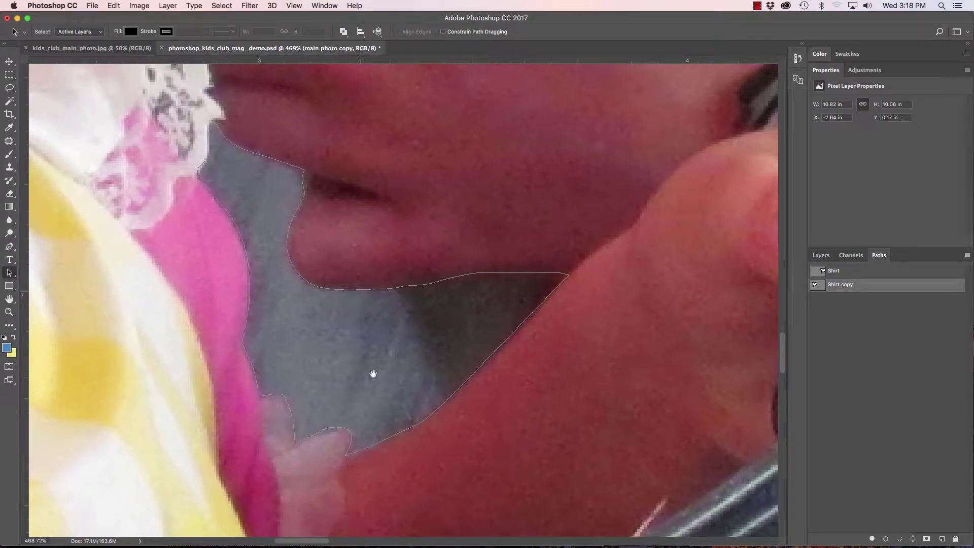
left_click_drag(373, 374, 96, 203)
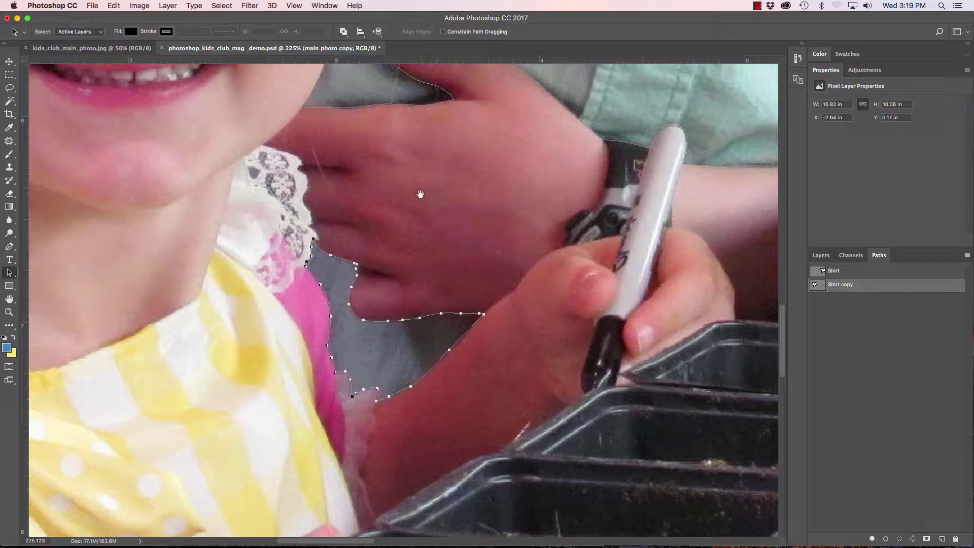
left_click_drag(420, 195, 437, 330)
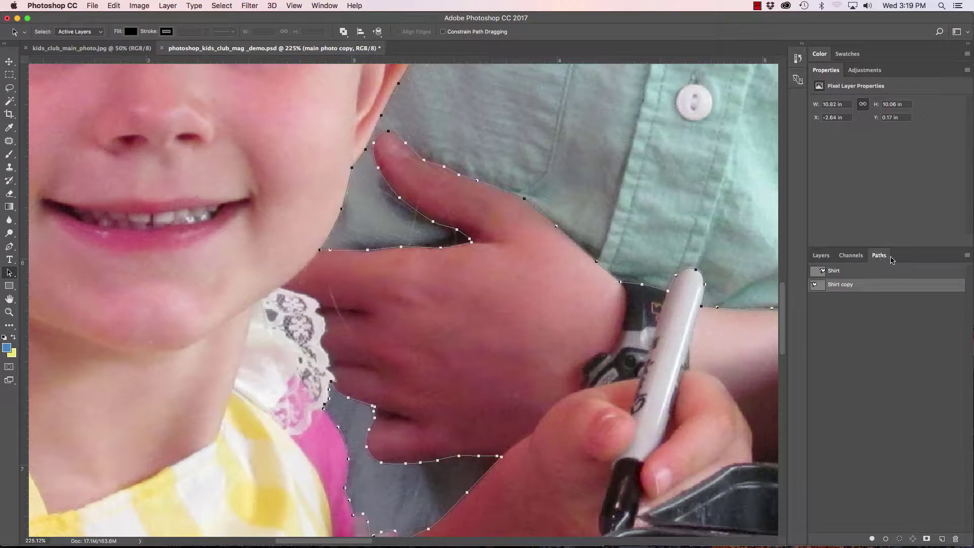
scroll(347, 212, "up", 15)
scroll(347, 212, "left", 5)
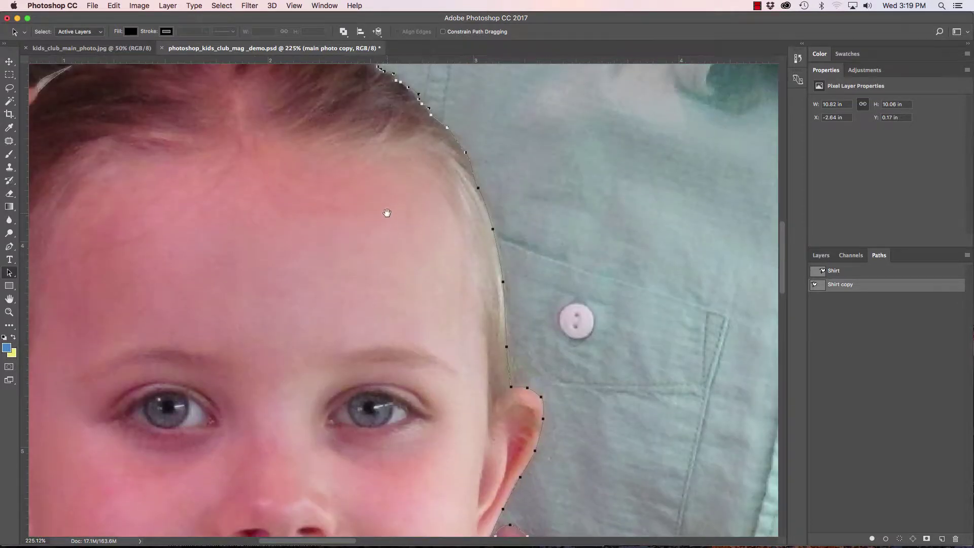
left_click_drag(386, 213, 456, 342)
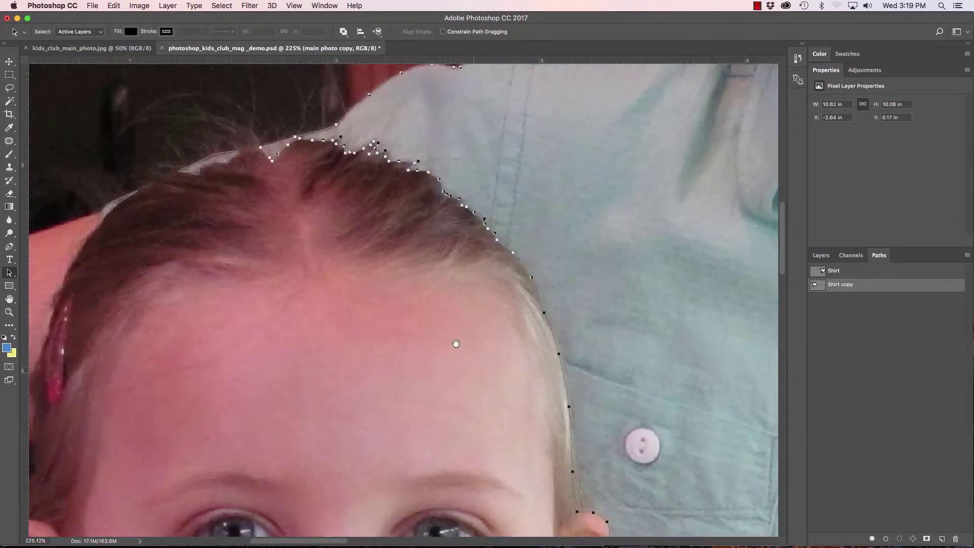
left_click_drag(374, 224, 472, 240)
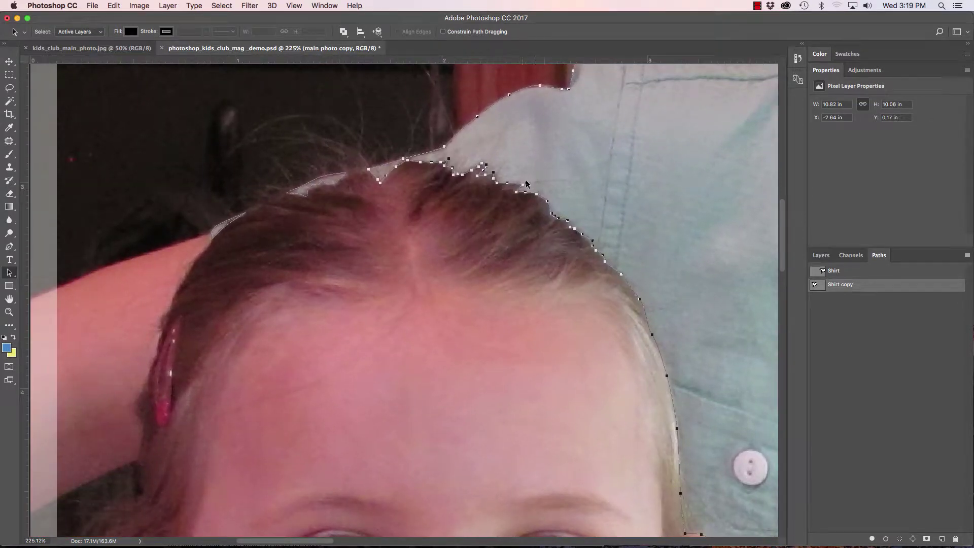
left_click_drag(259, 244, 303, 241)
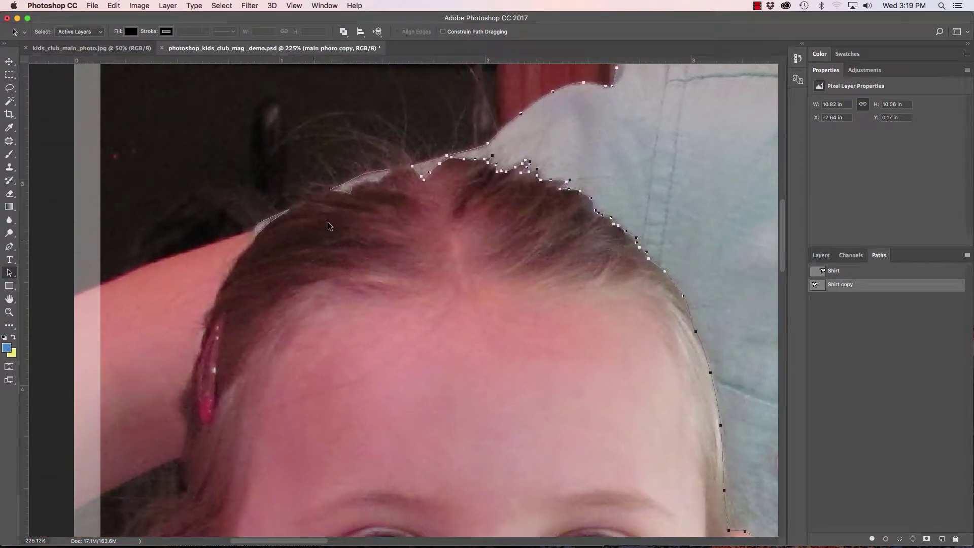
Show anchor points of the hair sub-path and the main shirt path, reviewing the collar.
left_click(365, 184)
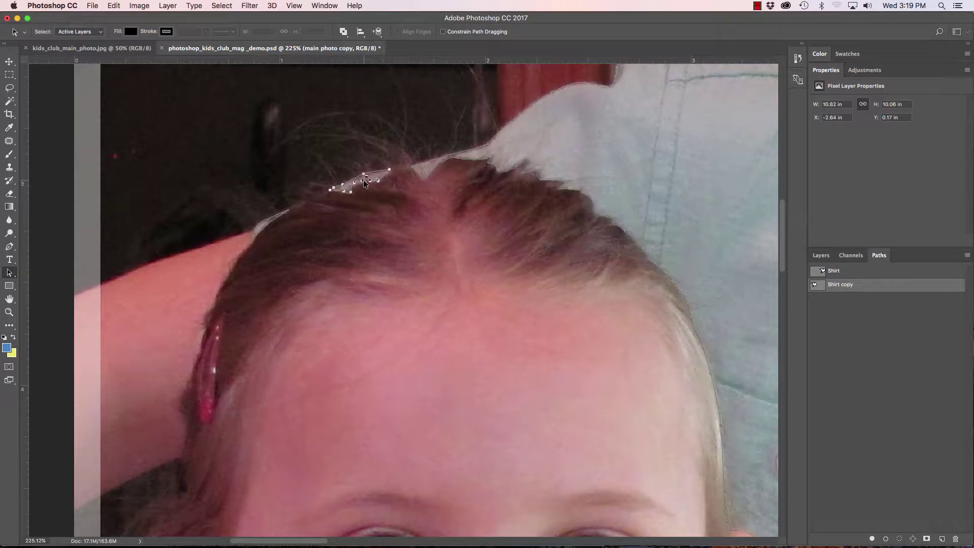
left_click(486, 188)
left_click_drag(555, 135, 350, 254)
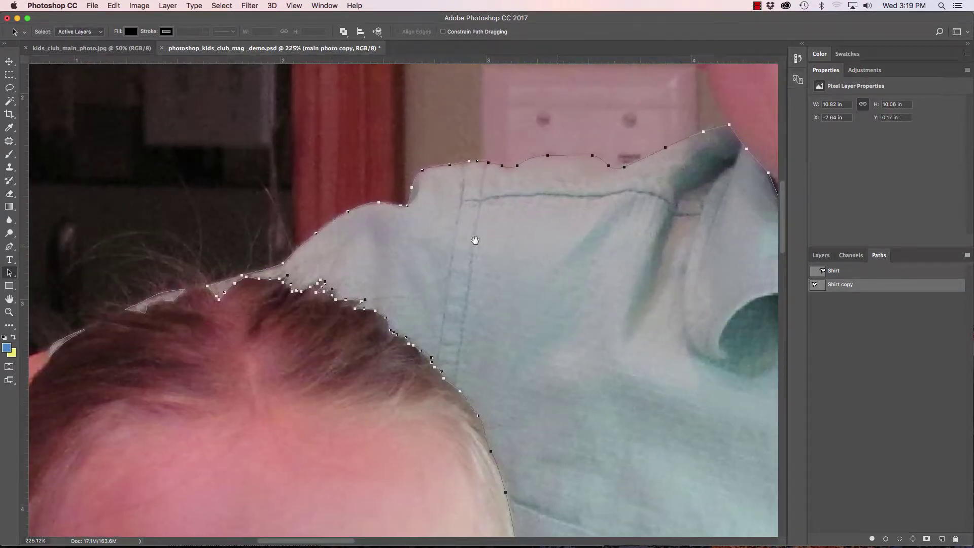
left_click_drag(475, 240, 349, 239)
left_click_drag(558, 244, 337, 211)
left_click_drag(648, 305, 444, 274)
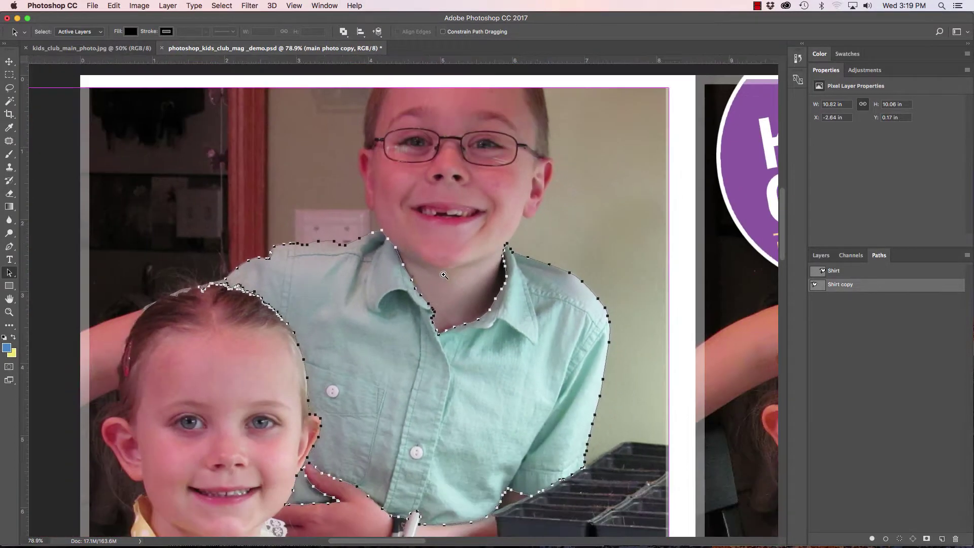
Zoom out and load the Shirt copy path as a selection around the shirt.
scroll(444, 275, "down", 5)
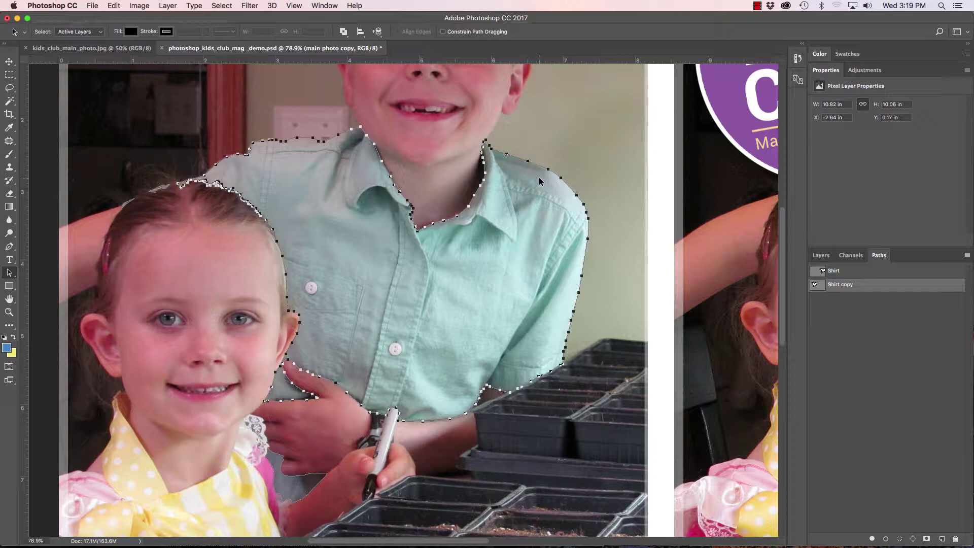
key("Escape")
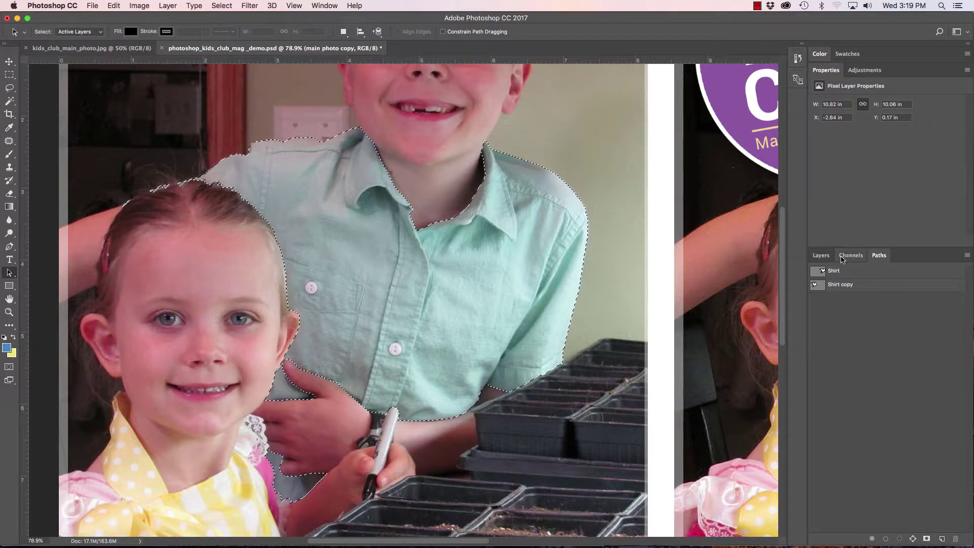
Apply a 2-pixel feather to the shirt selection via Select > Modify > Feather.
left_click(821, 256)
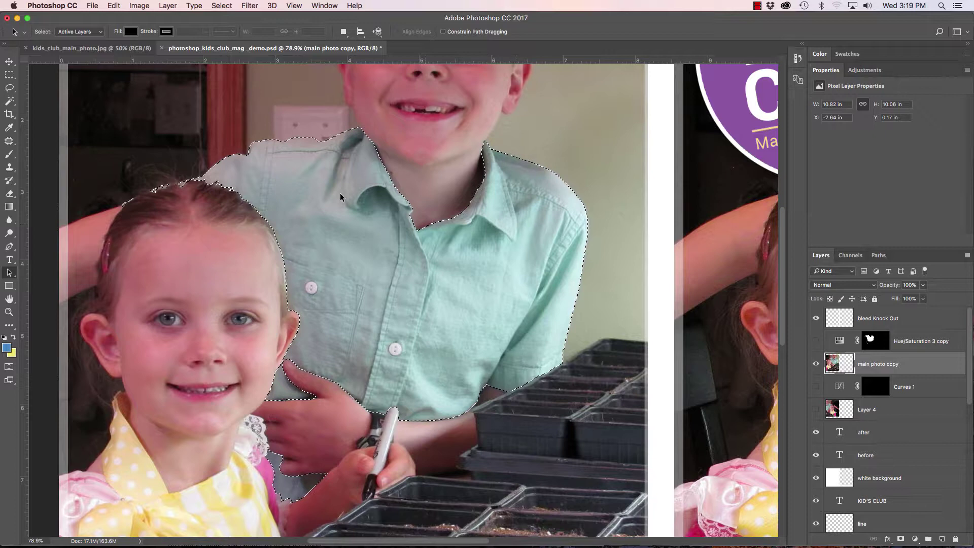
left_click_drag(282, 148, 286, 148)
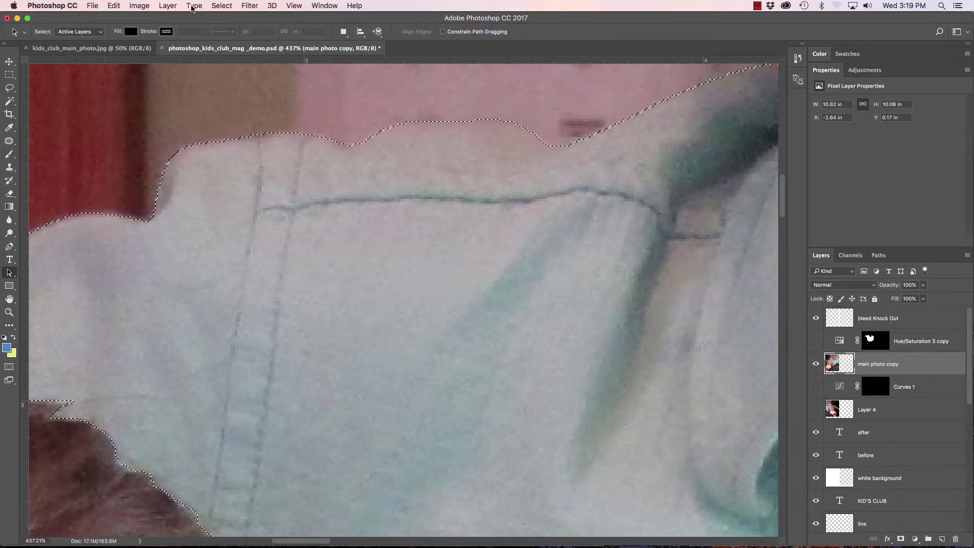
left_click(221, 6)
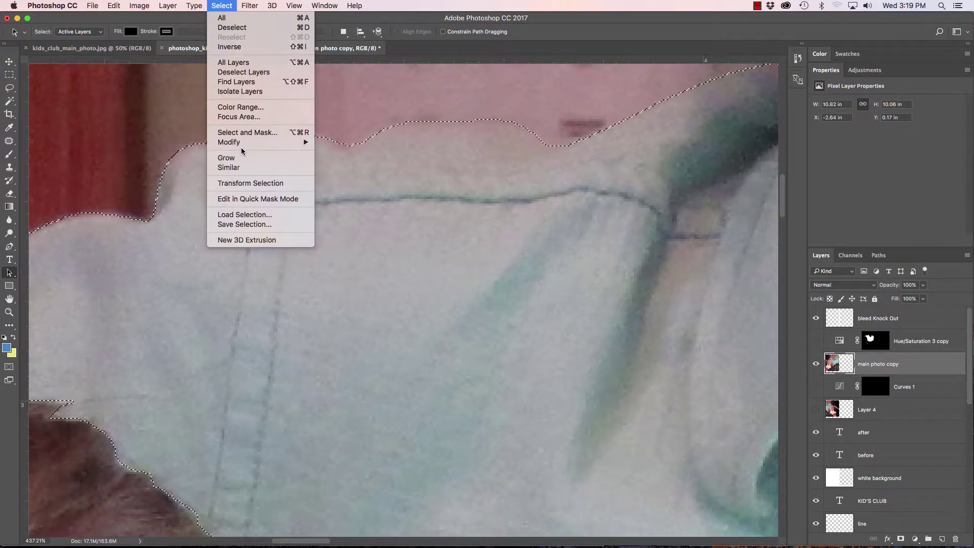
mouse_move(249, 143)
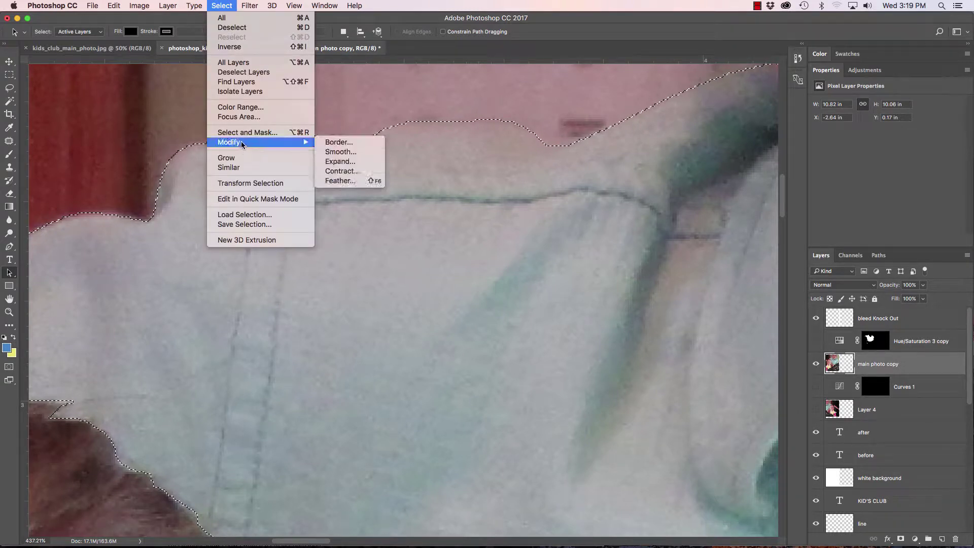
left_click(347, 181)
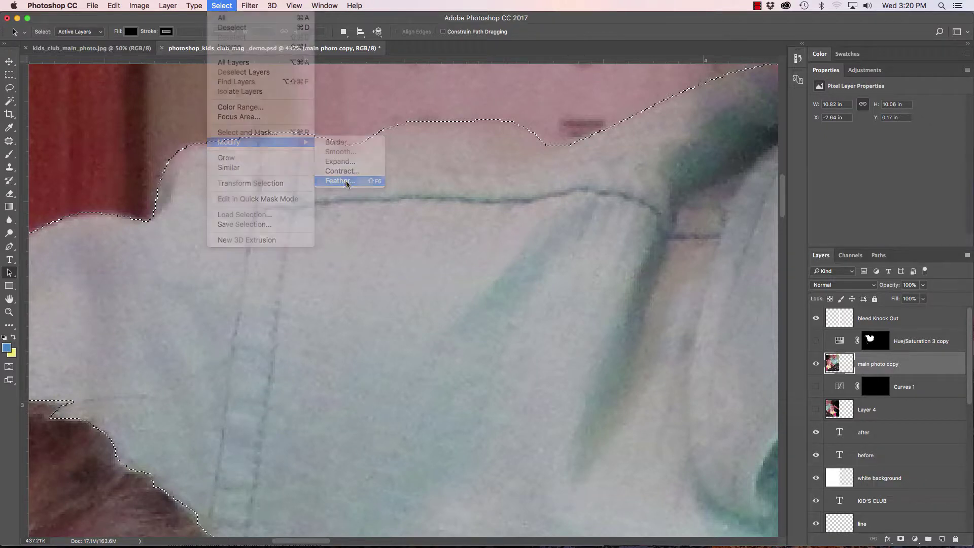
type("2")
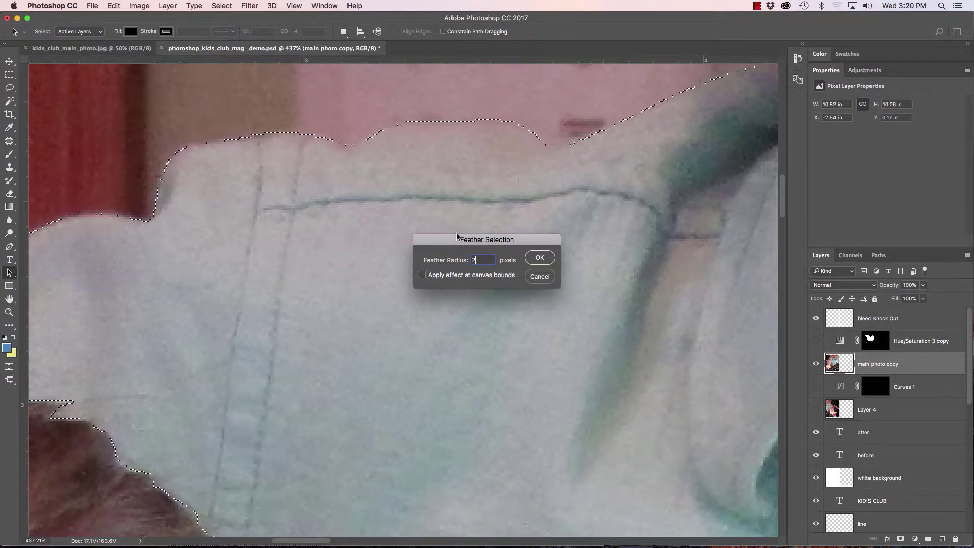
left_click(534, 259)
scroll(414, 205, "down", 5)
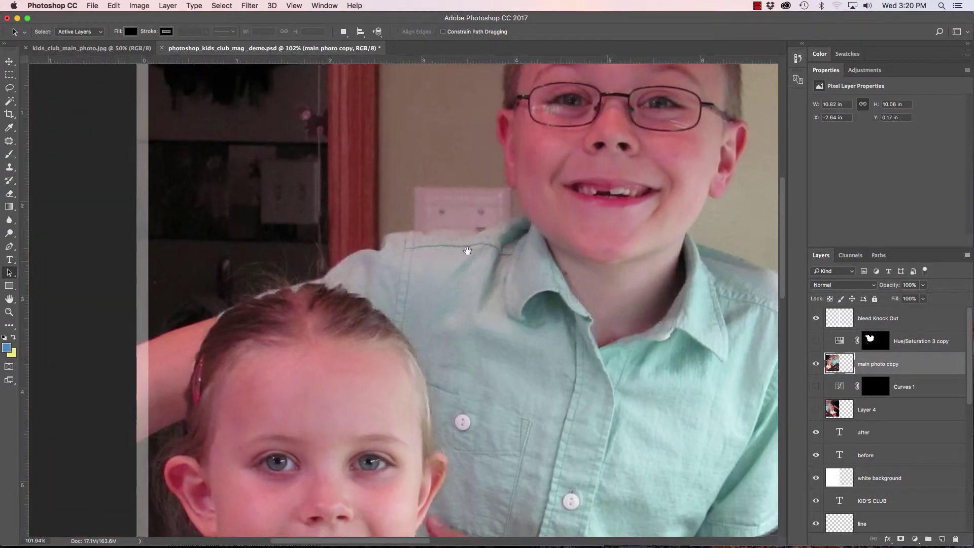
scroll(463, 245, "down", 3)
left_click_drag(463, 245, 348, 224)
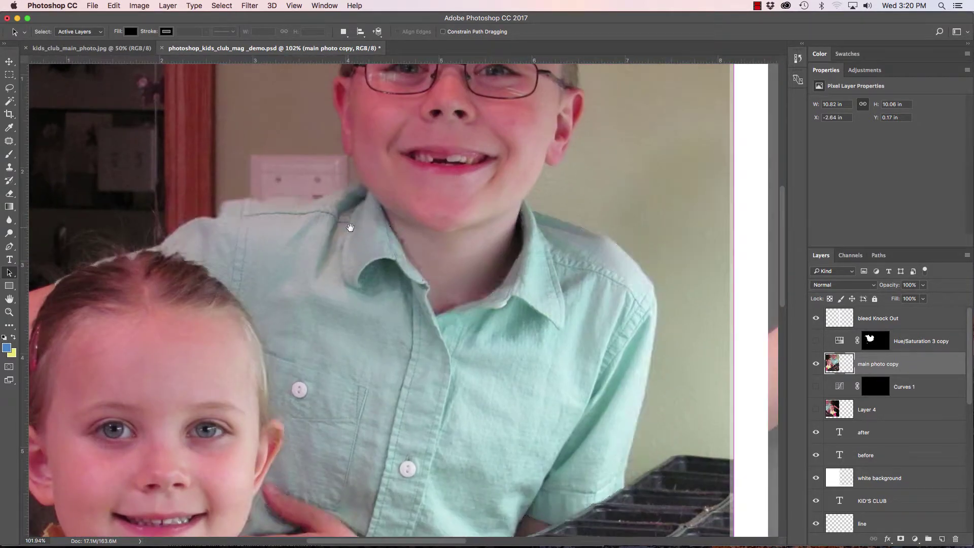
Sample the KID'S CLUB badge's purple as the foreground colour with the Brush tool.
scroll(418, 246, "down", 3)
scroll(419, 245, "right", 2)
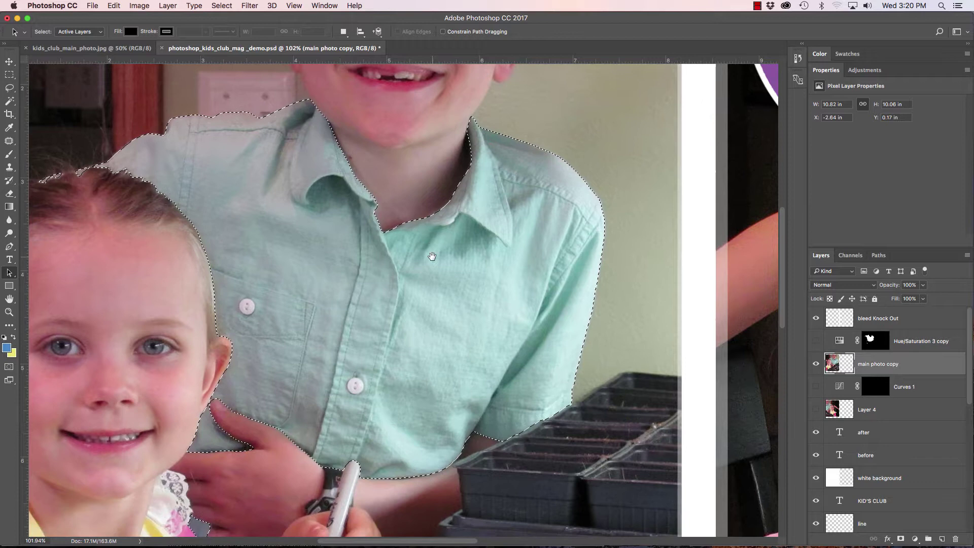
scroll(455, 253, "down", 4)
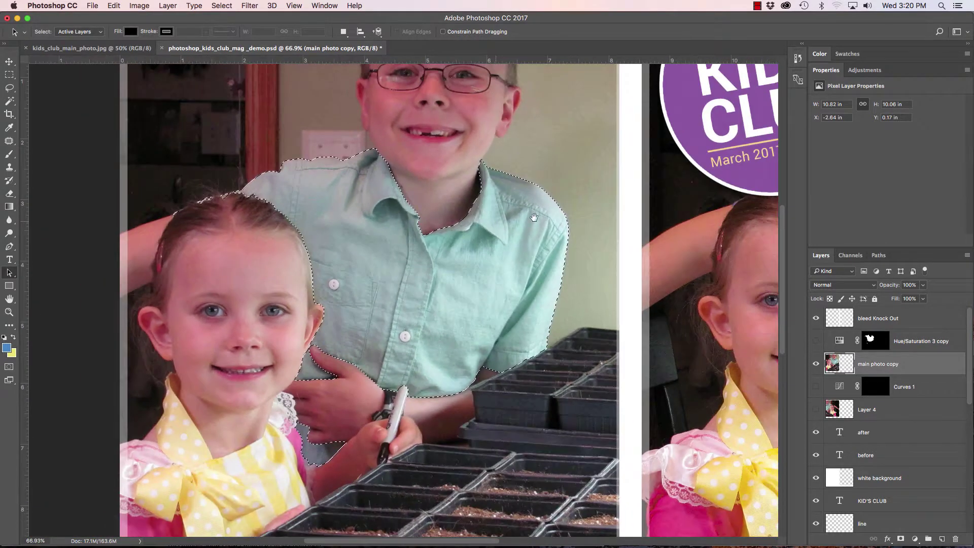
scroll(454, 264, "right", 3)
scroll(455, 264, "up", 1)
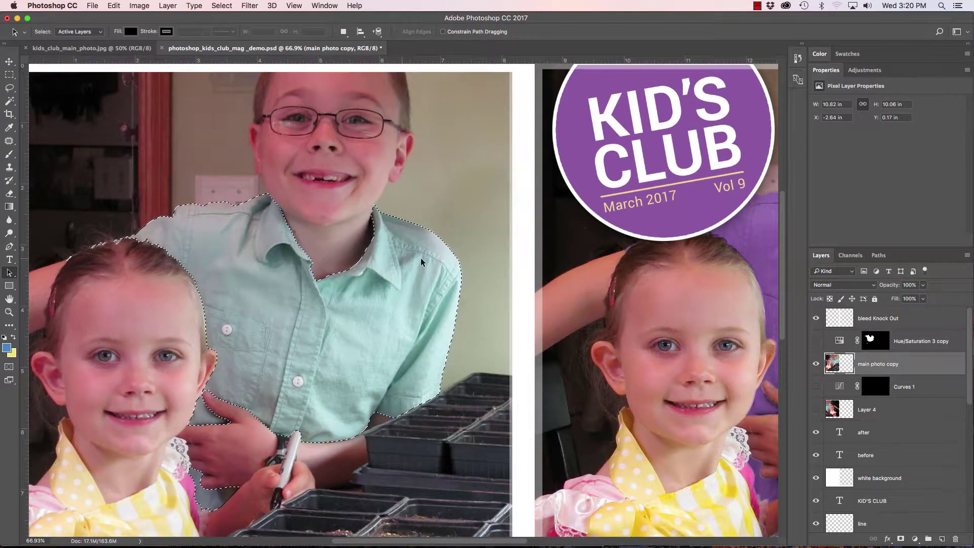
left_click_drag(479, 248, 424, 253)
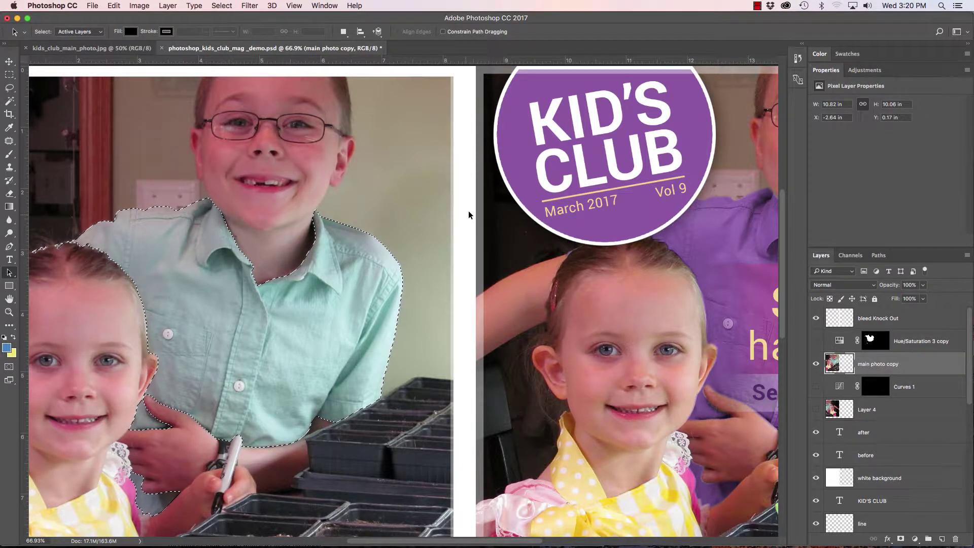
key("b")
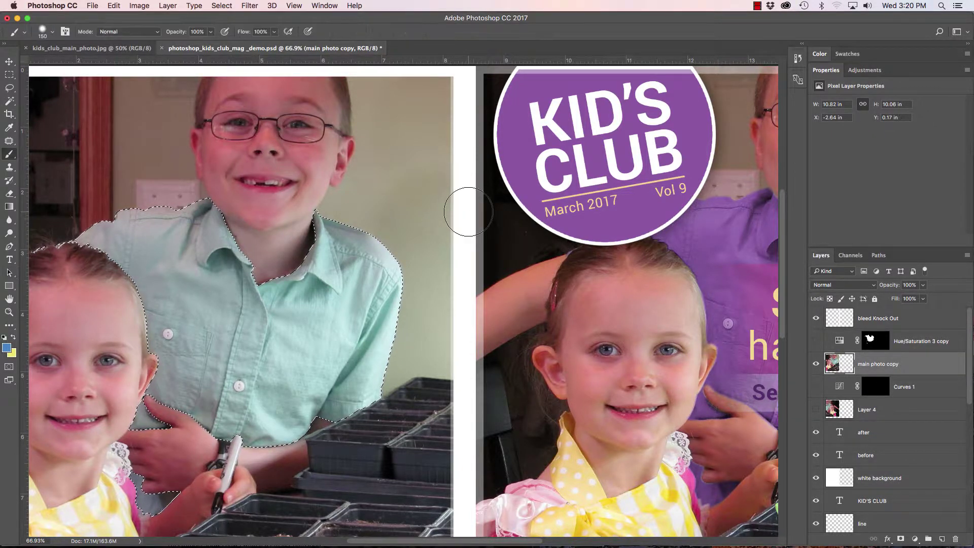
left_click(628, 215, "alt")
Confirm the foreground colour reads #9058a4 in the Color Picker without changes.
key("v")
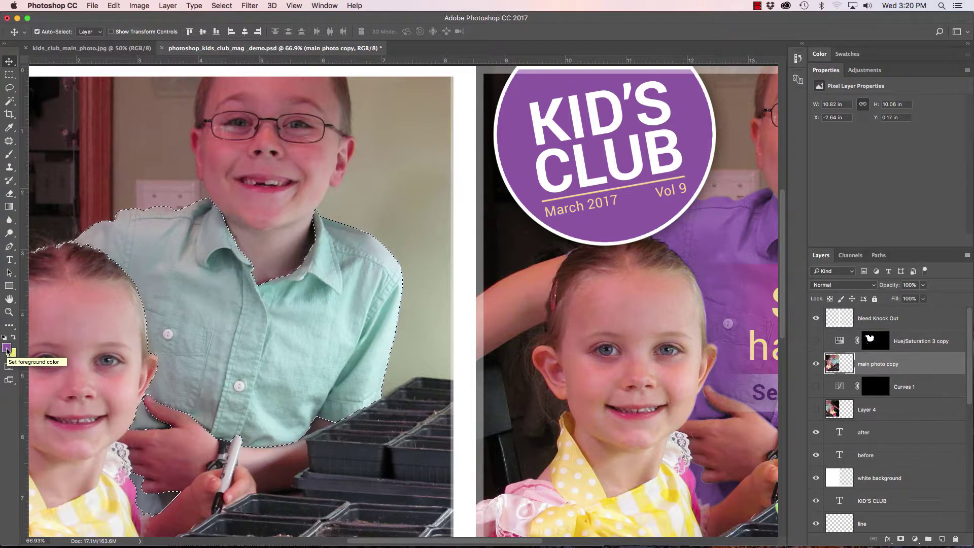
left_click(6, 349)
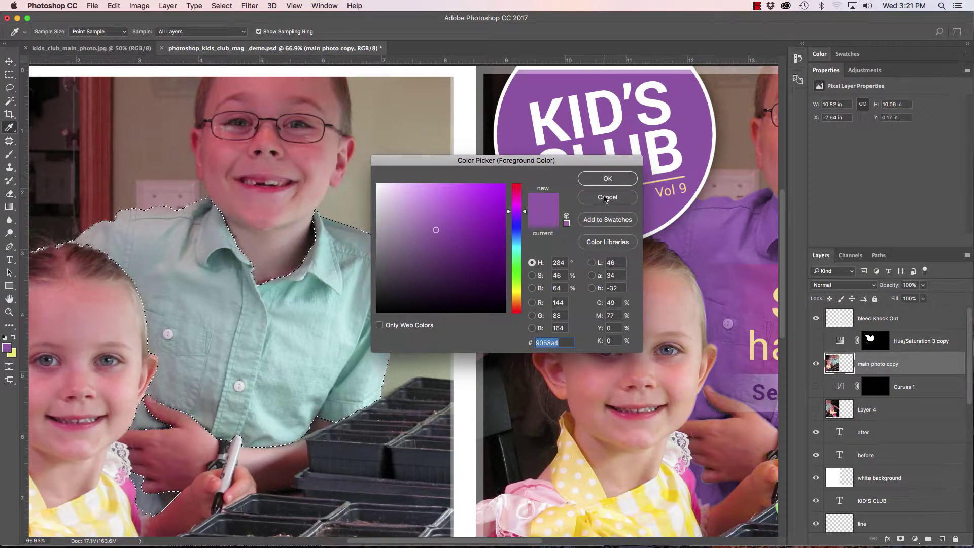
left_click(608, 178)
key("v")
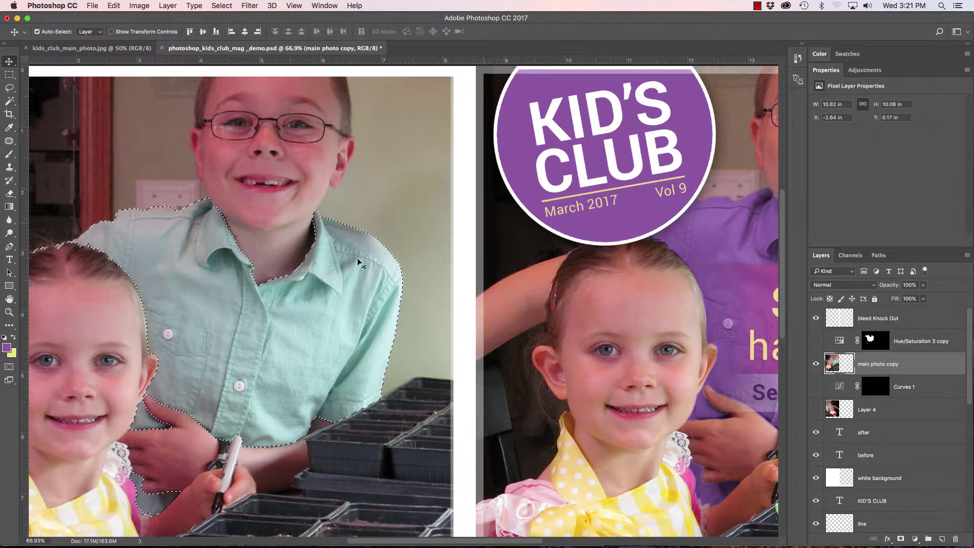
Add a Hue/Saturation adjustment layer masked by the active shirt selection.
left_click(916, 540)
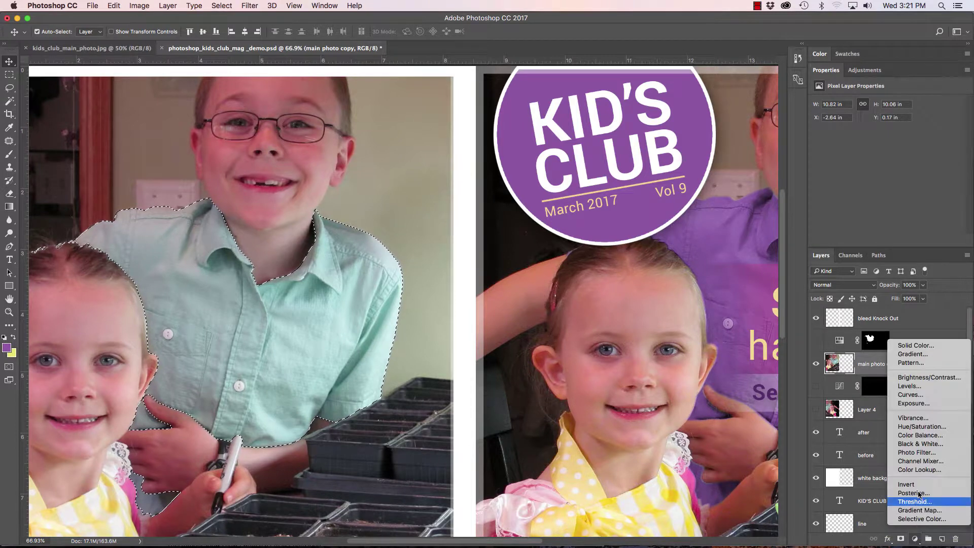
left_click(914, 429)
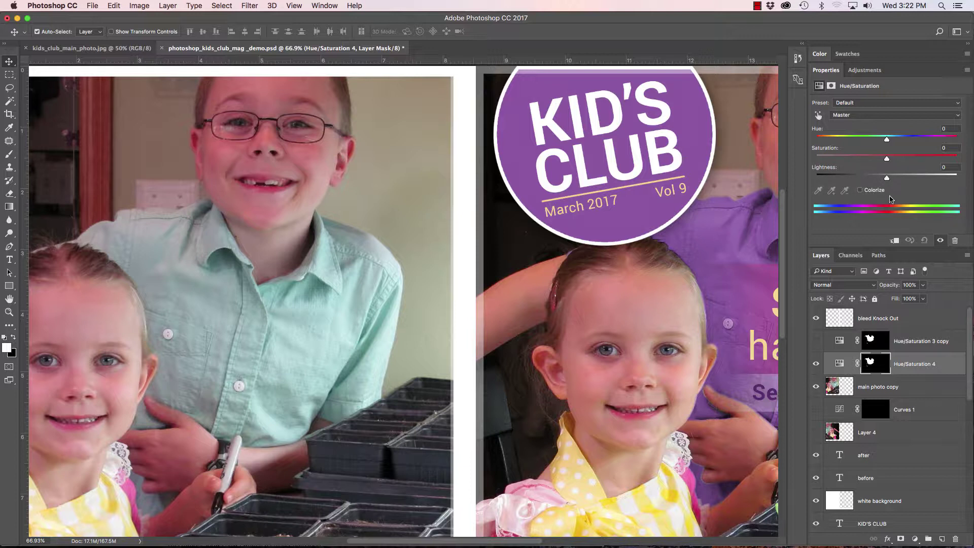
Enable Colorize and set Hue 284, Saturation 46, Lightness 64.
left_click(860, 190)
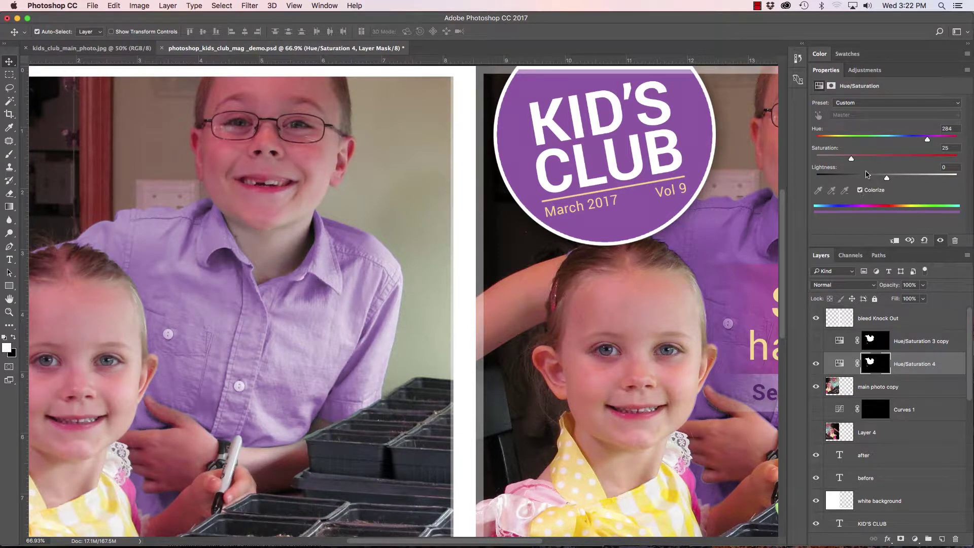
left_click_drag(955, 128, 944, 127)
left_click_drag(928, 140, 848, 139)
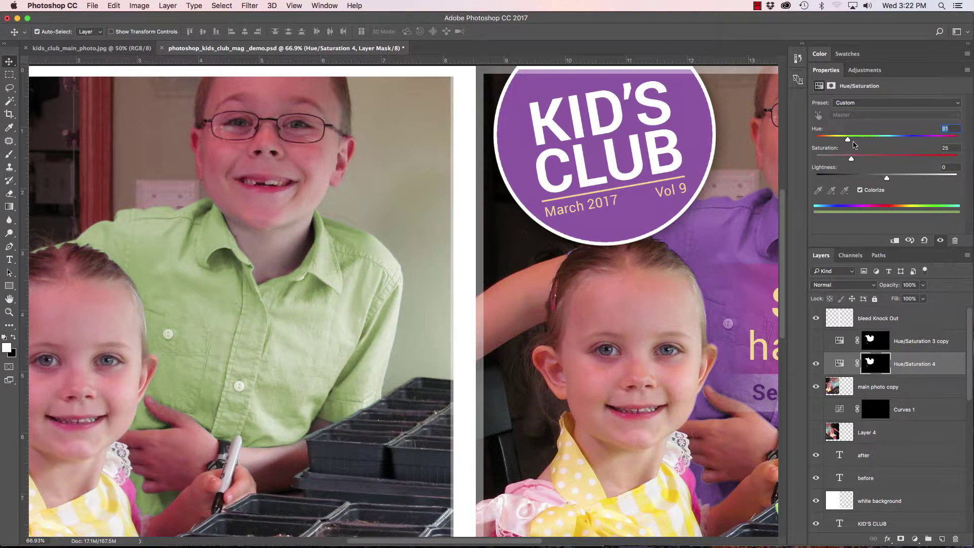
type("284")
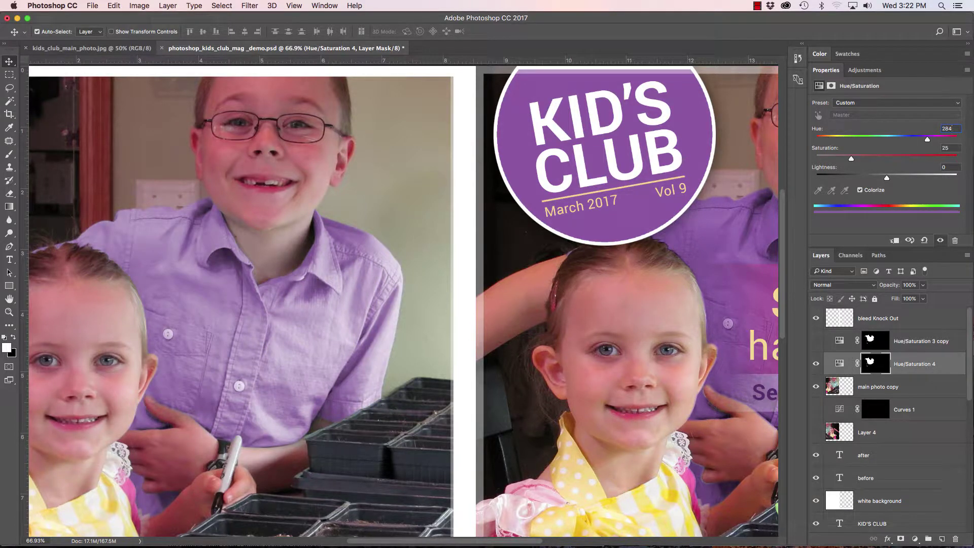
type("46")
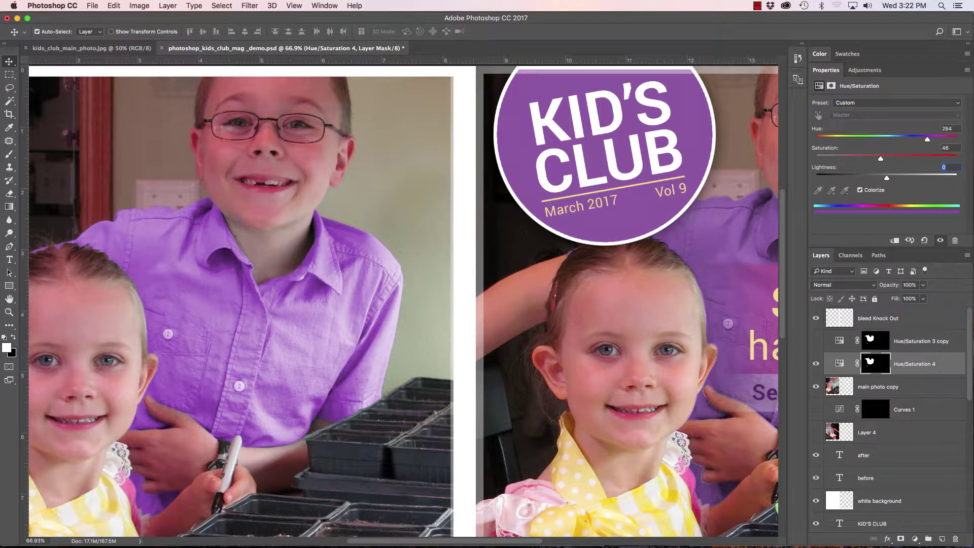
type("64")
key("Tab")
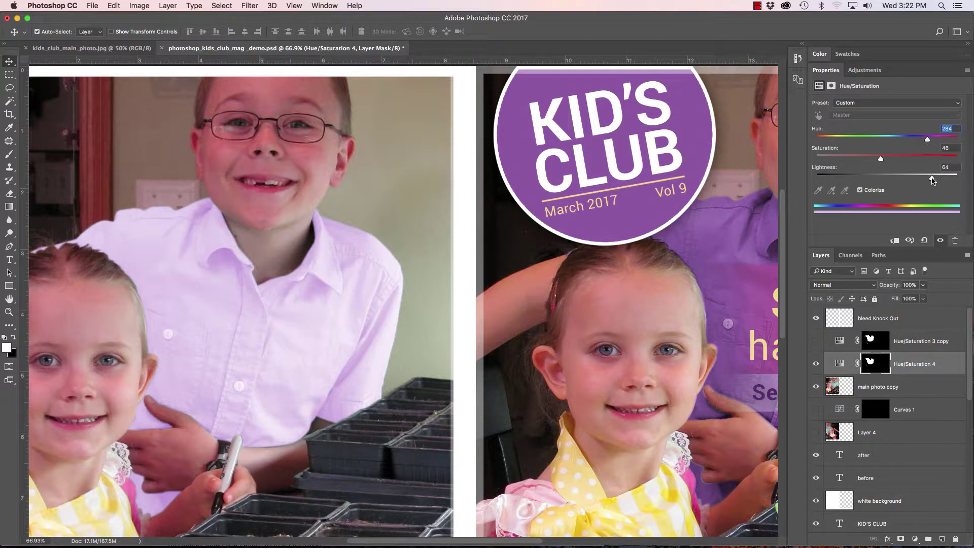
Drag Lightness down to -8 and Saturation down to 36.
left_click_drag(933, 180, 893, 181)
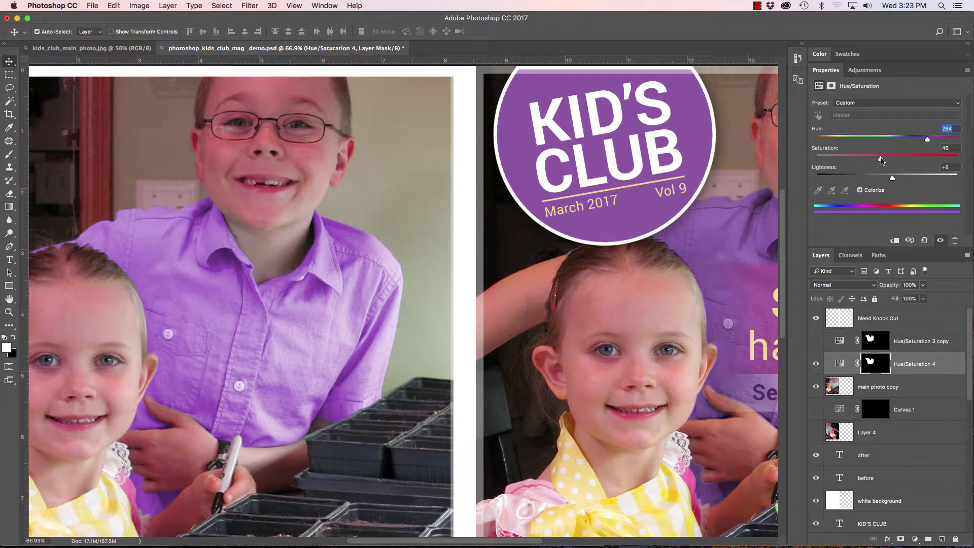
left_click_drag(893, 180, 926, 163)
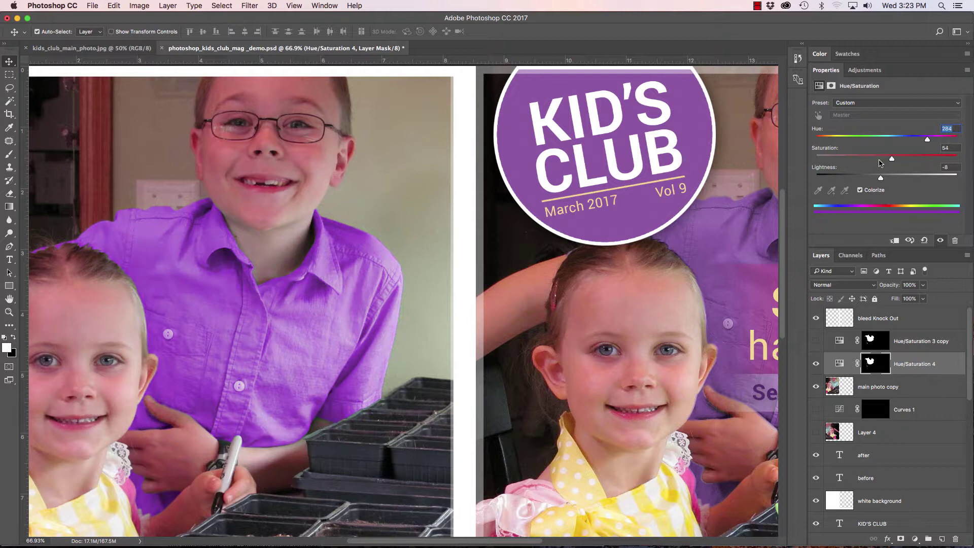
left_click_drag(880, 163, 868, 160)
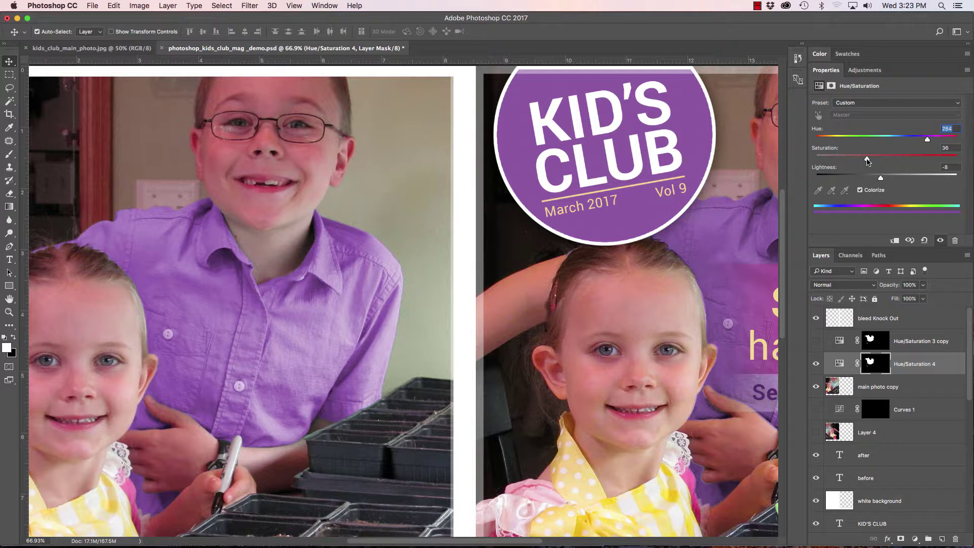
Nudge Saturation to 45 and Lightness to -12 for a vivid purple shirt.
left_click_drag(867, 161, 866, 160)
left_click_drag(866, 161, 873, 161)
left_click_drag(880, 180, 880, 180)
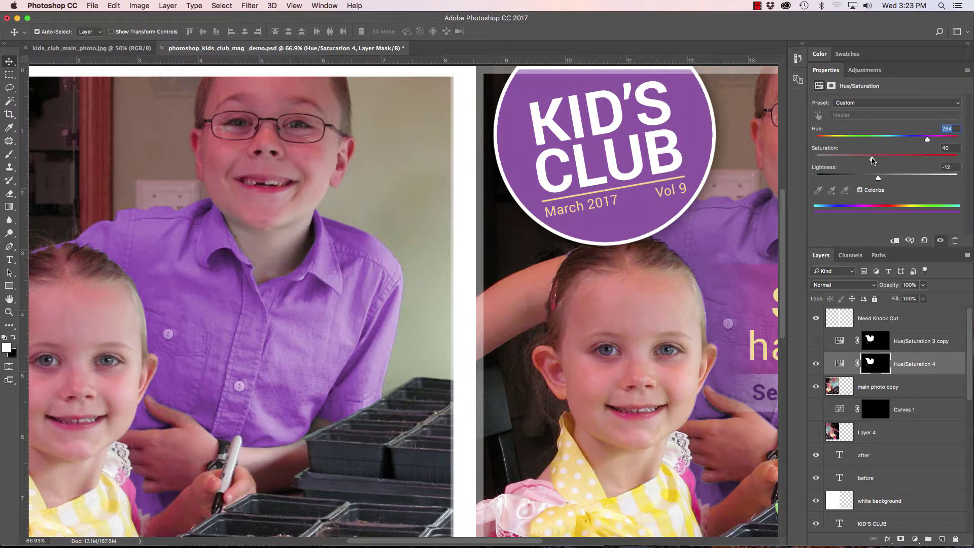
left_click_drag(871, 161, 881, 161)
key("super+space")
left_click_drag(353, 228, 419, 257)
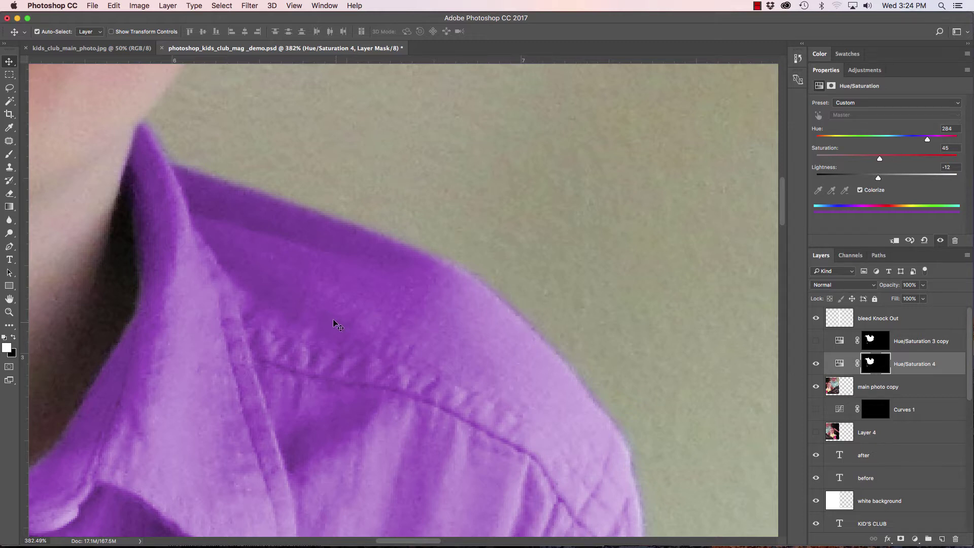
scroll(294, 322, "down", 3)
scroll(294, 321, "left", 3)
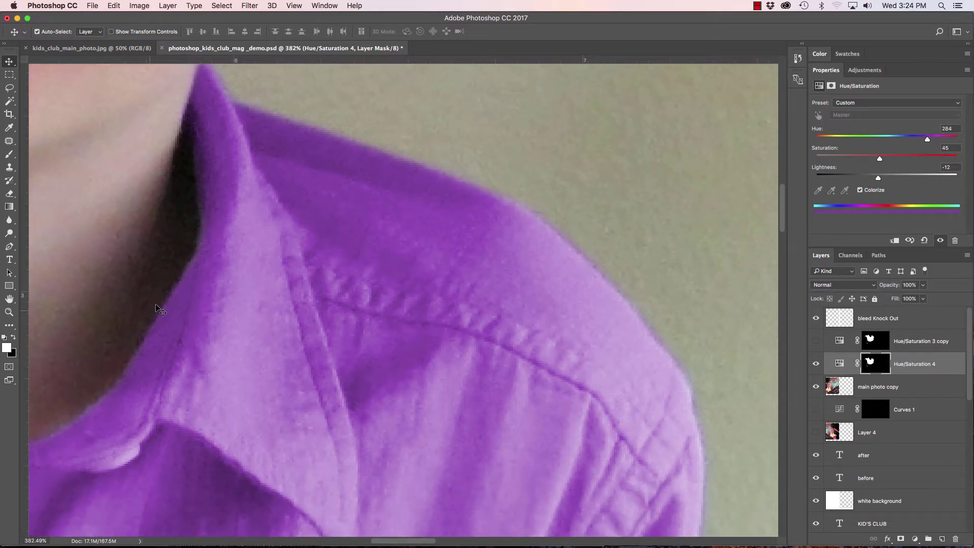
key("super+minus")
key("super+minus")
key("super+minus")
key("super+minus")
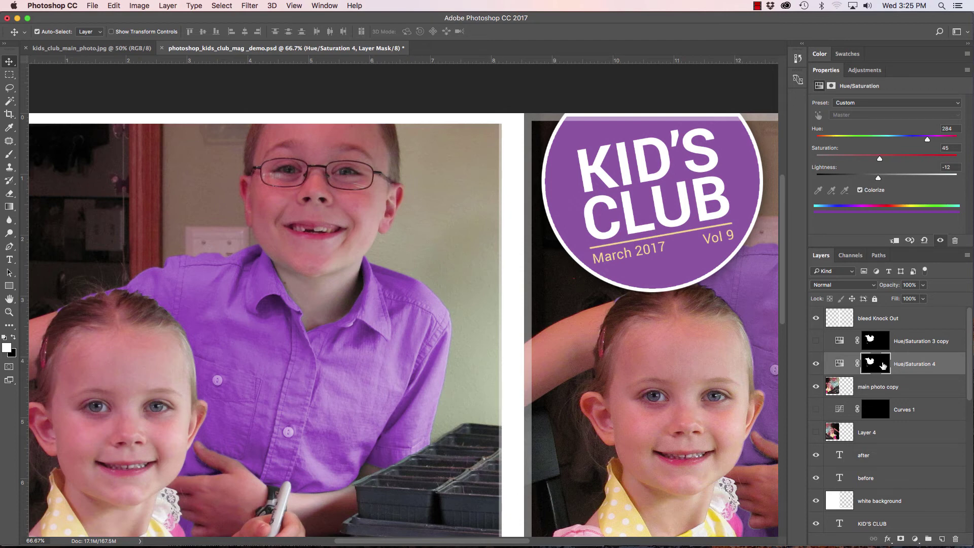
left_click(816, 364)
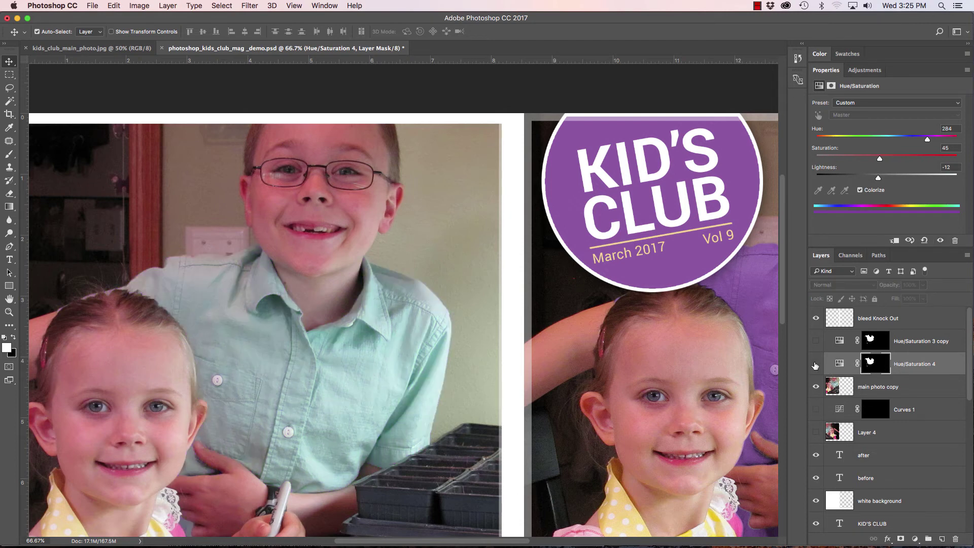
left_click(816, 364)
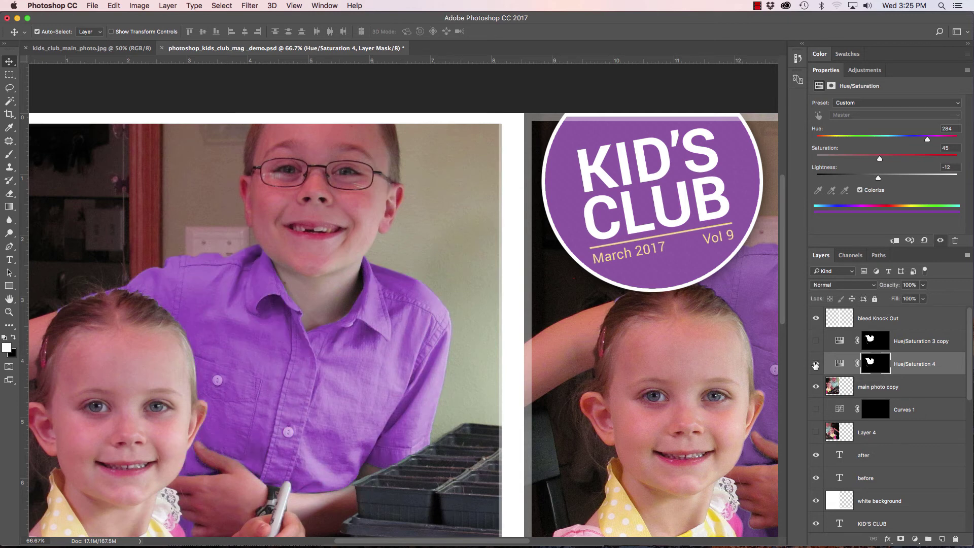
left_click(816, 365)
left_click(816, 365)
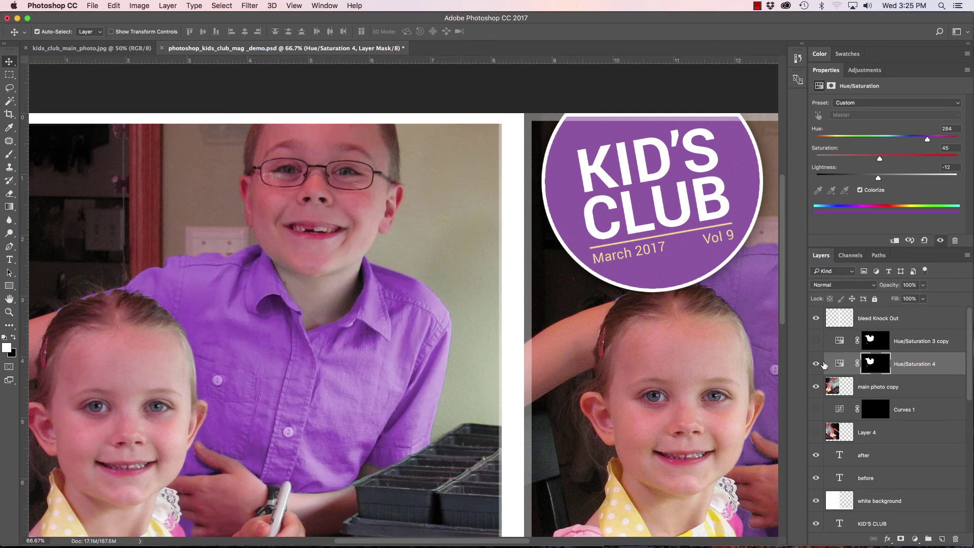